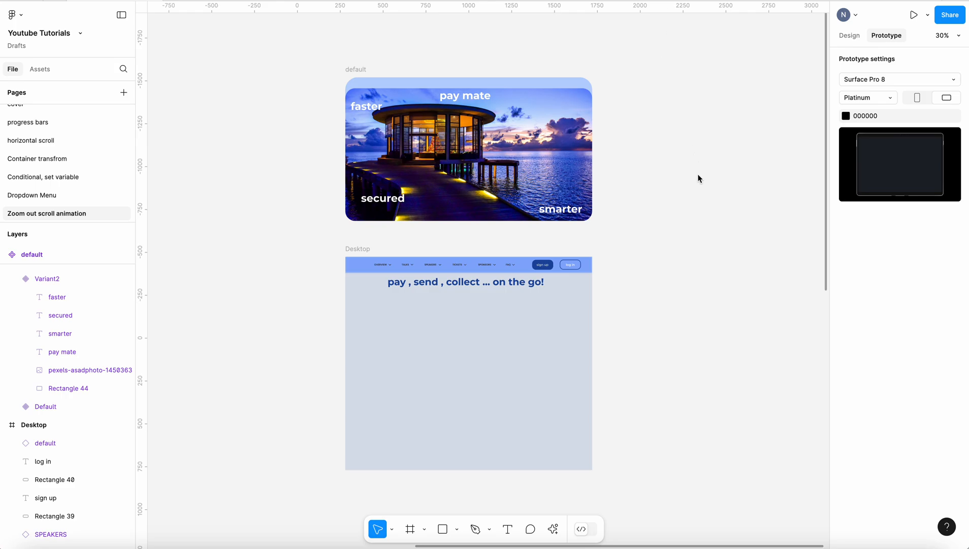
- Play the Desktop frame's prototype, scroll down through the zoom-out animation and back up, and return to the design file
{"action": "left_click", "coordinate": [358, 249]}
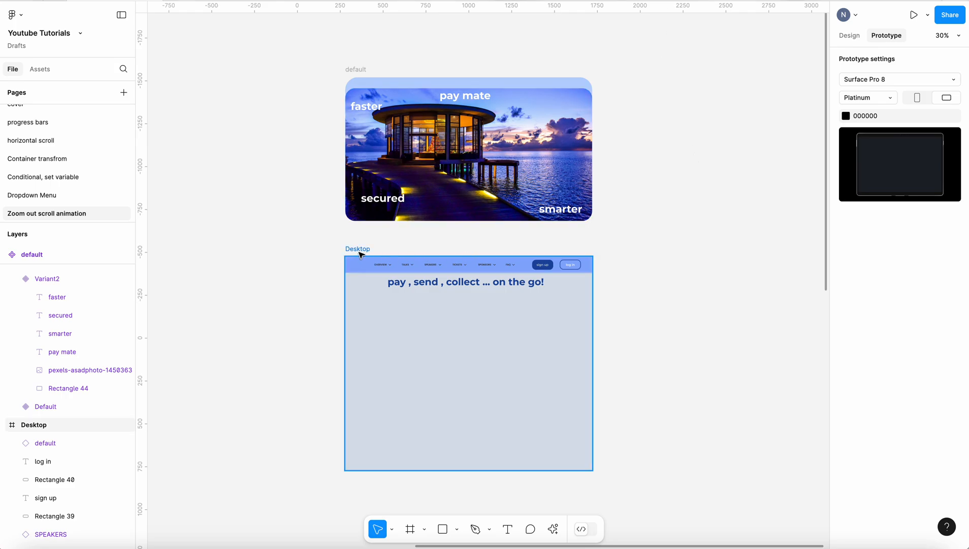
{"action": "left_click", "coordinate": [914, 15]}
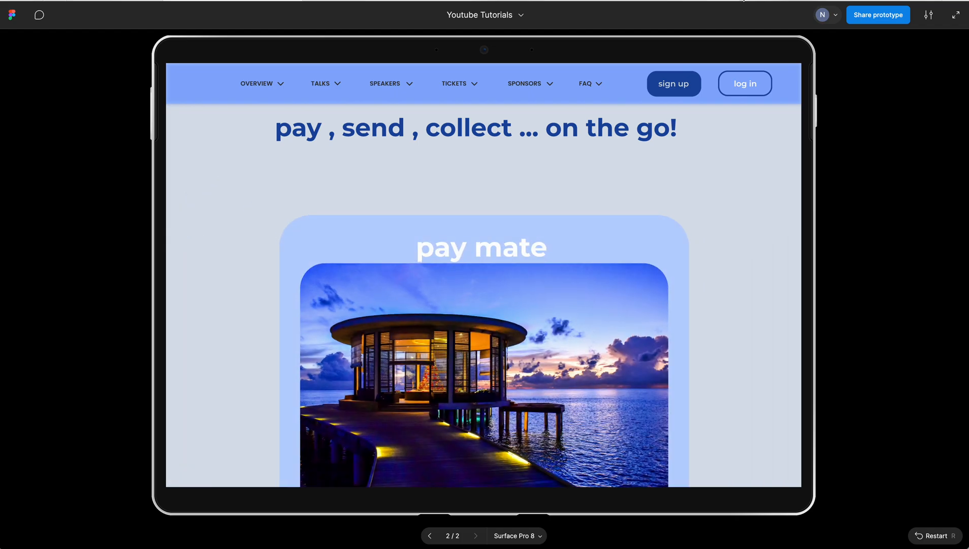
{"action": "scroll", "coordinate": [720, 251], "scroll_direction": "down", "scroll_amount": 1}
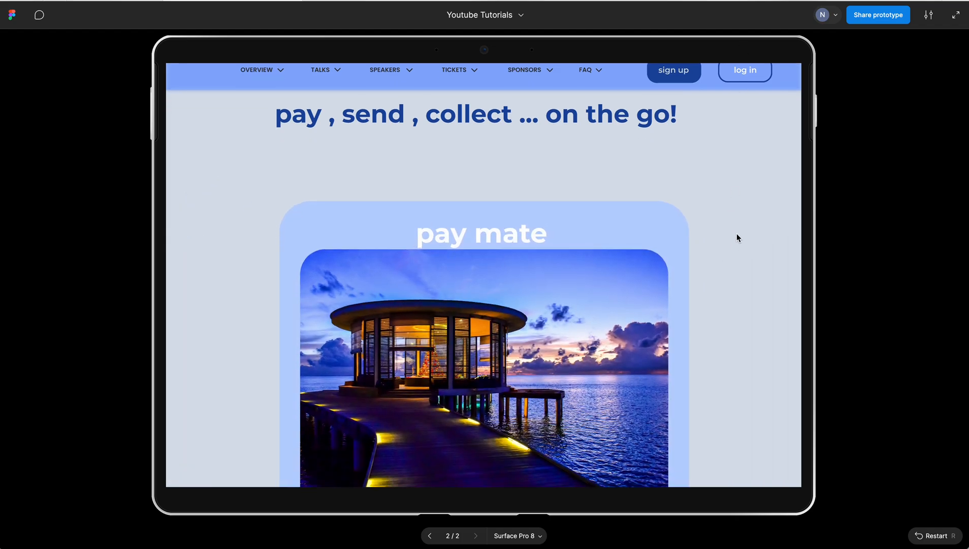
{"action": "scroll", "coordinate": [737, 232], "scroll_direction": "down", "scroll_amount": 1}
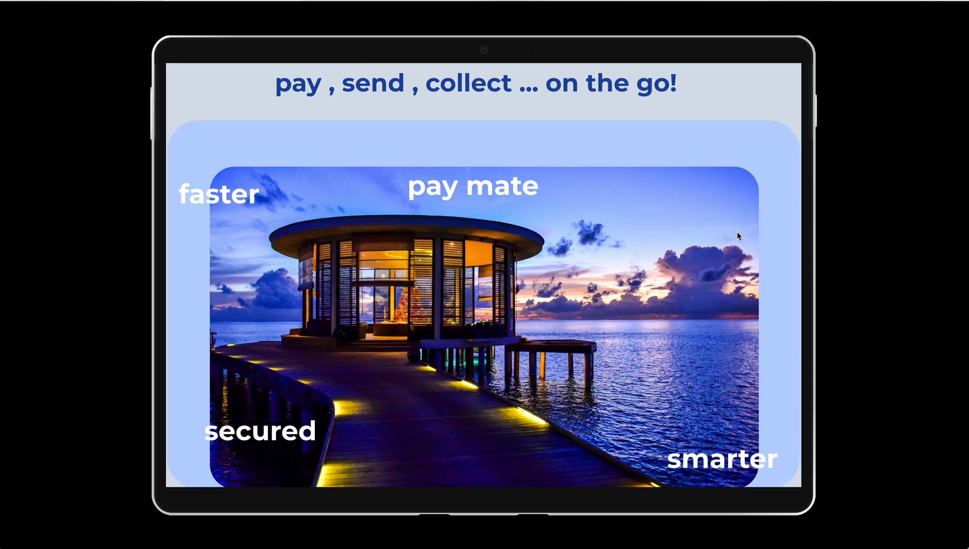
{"action": "scroll", "coordinate": [738, 235], "scroll_direction": "down", "scroll_amount": 1}
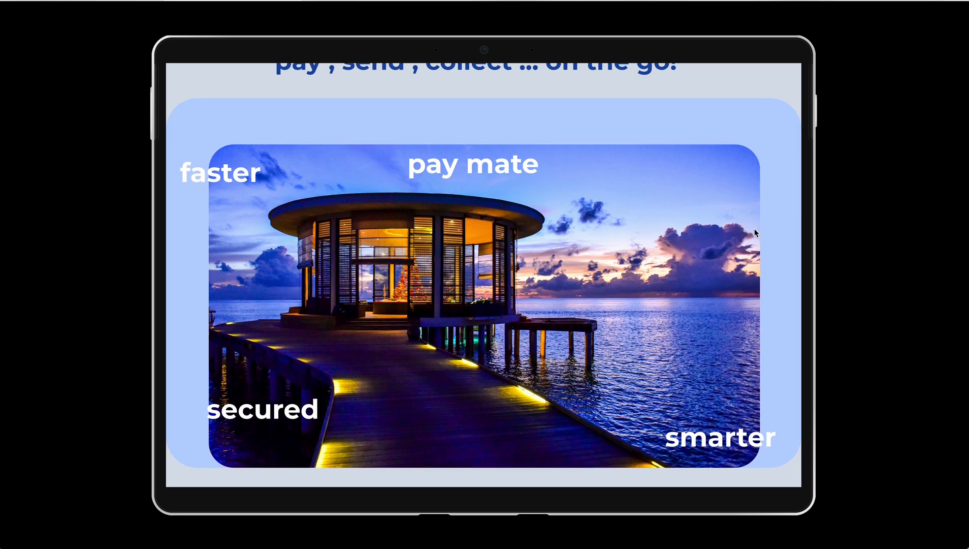
{"action": "scroll", "coordinate": [754, 228], "scroll_direction": "down", "scroll_amount": 3}
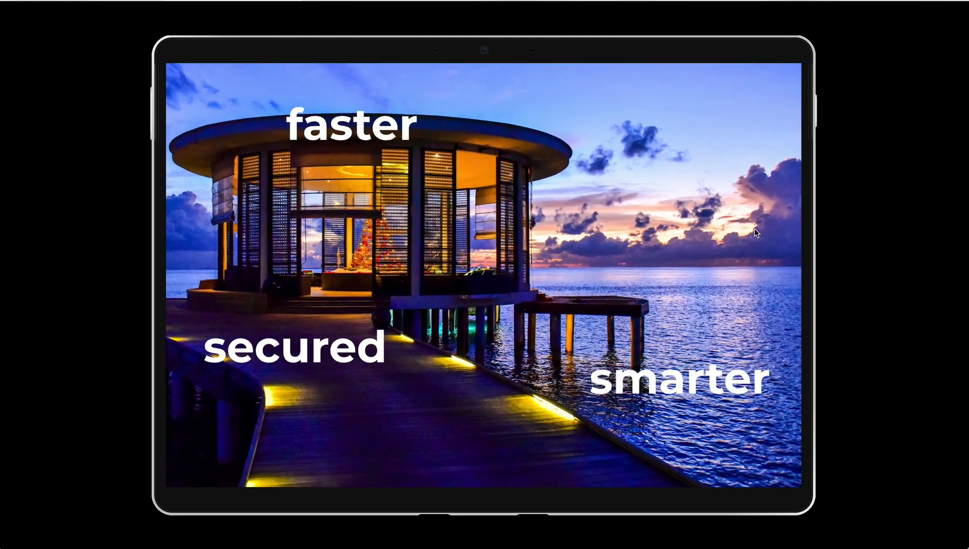
{"action": "scroll", "coordinate": [750, 215], "scroll_direction": "up", "scroll_amount": 3}
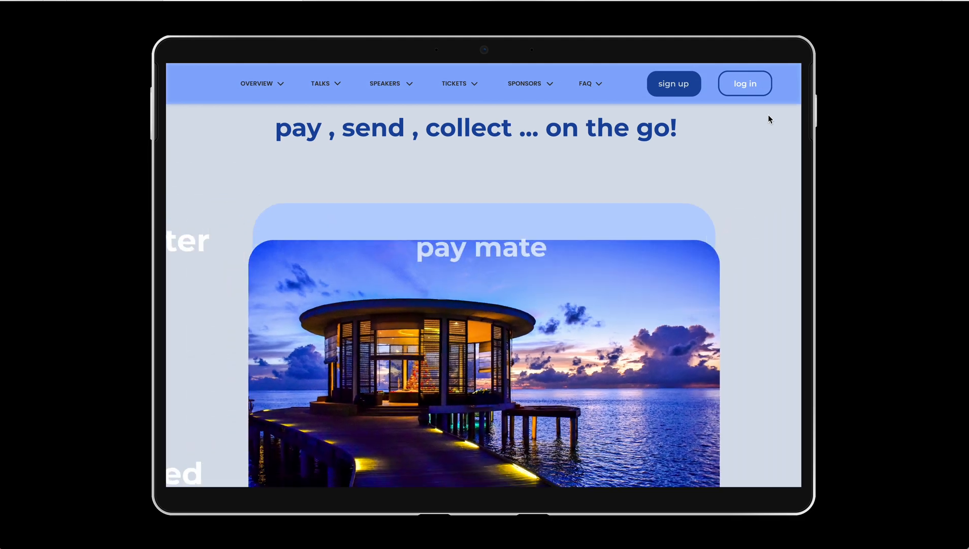
{"action": "left_click", "coordinate": [87, 1]}
{"action": "left_click", "coordinate": [703, 173]}
{"action": "left_click", "coordinate": [542, 325]}
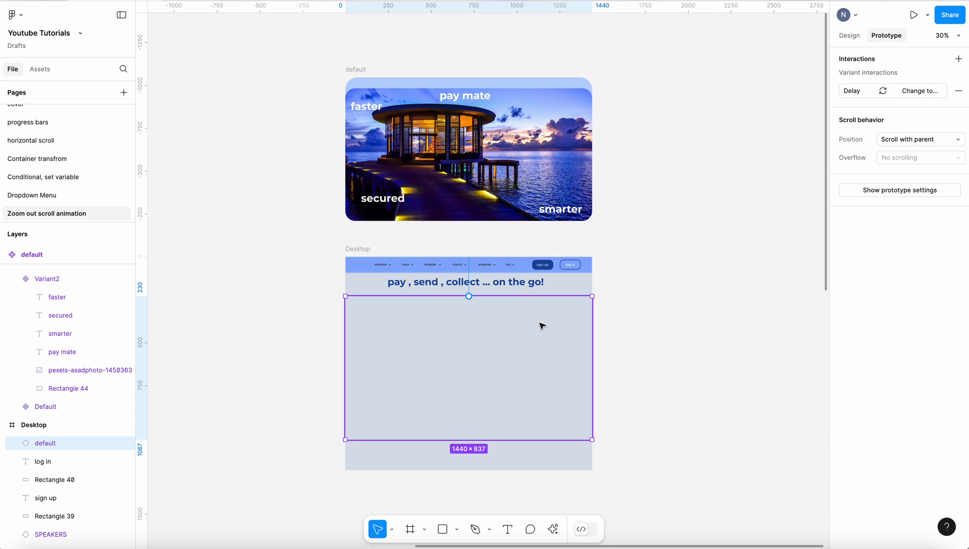
{"action": "key", "text": "Escape"}
- Duplicate the 1440 × 837 default banner frame and place the copy beside the Desktop frame
{"action": "left_click", "coordinate": [358, 70]}
{"action": "left_click_drag", "start_coordinate": [358, 70], "coordinate": [636, 255]}
{"action": "scroll", "coordinate": [256, 139], "scroll_direction": "down", "scroll_amount": 5}
{"action": "scroll", "coordinate": [538, 190], "scroll_direction": "up", "scroll_amount": 5}
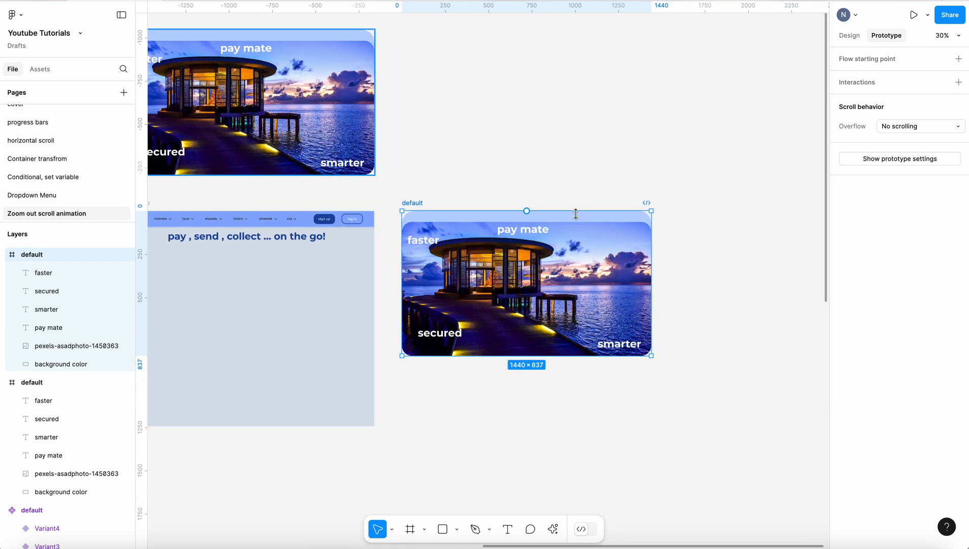
- Turn the copied default banner frame beside the Desktop frame into a component
{"action": "scroll", "coordinate": [575, 214], "scroll_direction": "up", "scroll_amount": 3}
{"action": "left_click", "coordinate": [849, 35]}
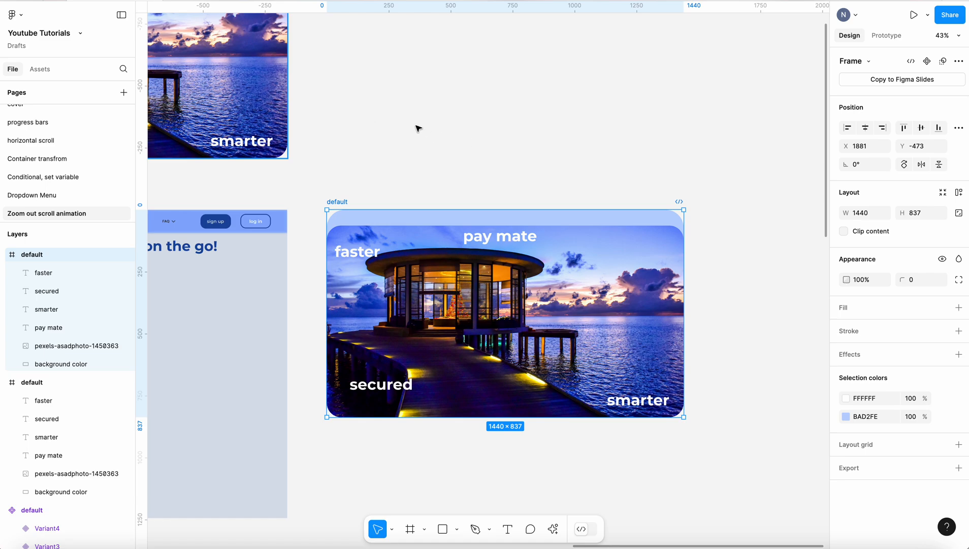
{"action": "left_click", "coordinate": [455, 157]}
{"action": "left_click", "coordinate": [339, 202]}
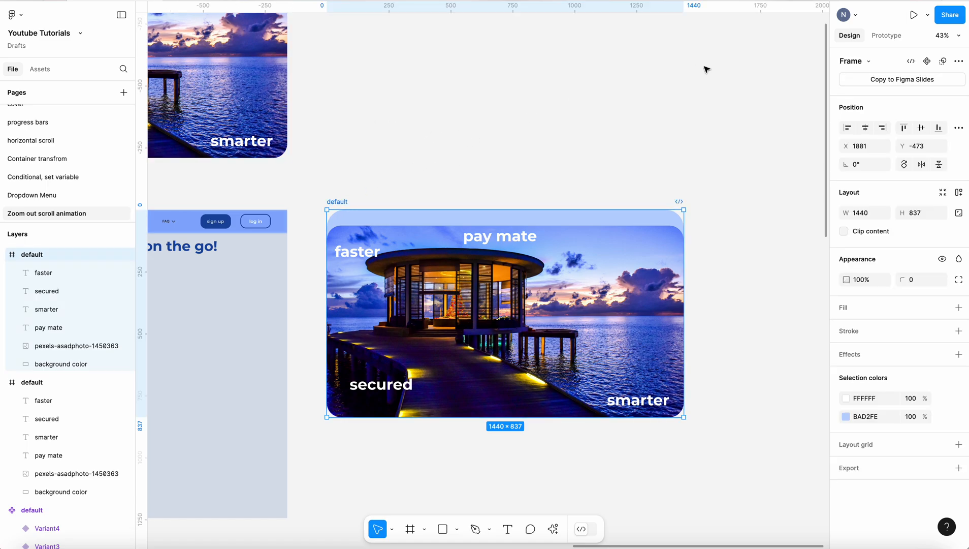
{"action": "left_click", "coordinate": [959, 61]}
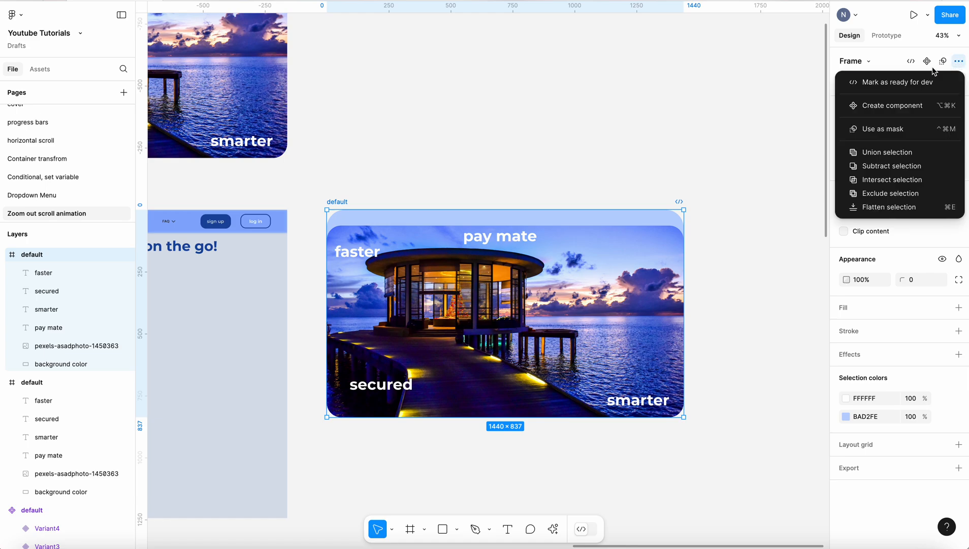
{"action": "left_click", "coordinate": [899, 106]}
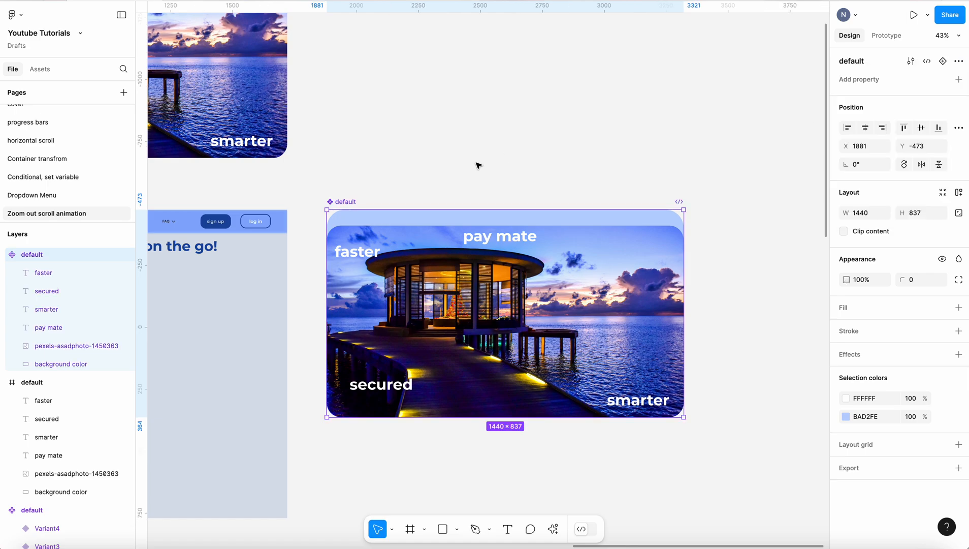
- Add three variants to the default component, Variant2, Variant3 and Variant4
{"action": "left_click", "coordinate": [942, 61]}
{"action": "scroll", "coordinate": [530, 233], "scroll_direction": "down", "scroll_amount": 4}
{"action": "left_click", "coordinate": [505, 346]}
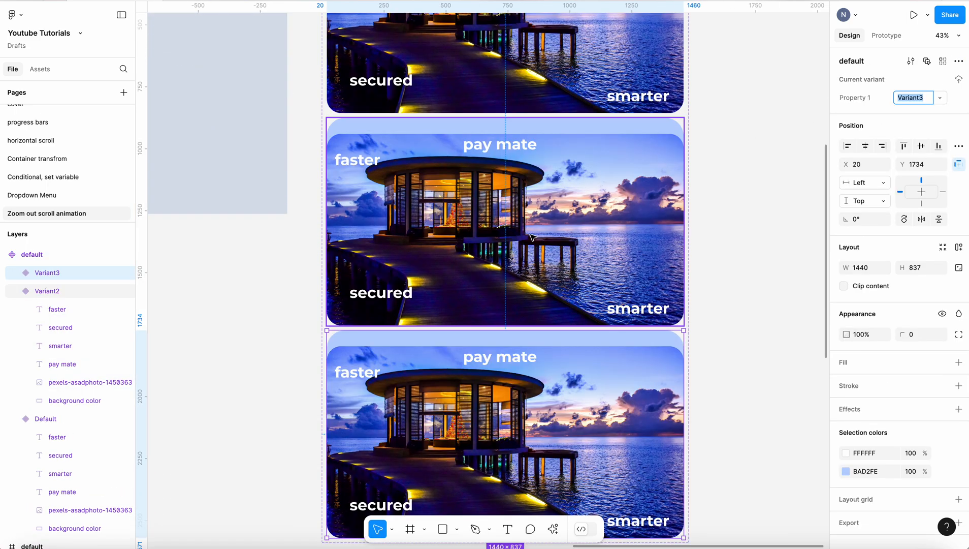
{"action": "left_click", "coordinate": [506, 374]}
- Extend the default component set downward to a height of about 4824 px
{"action": "scroll", "coordinate": [518, 250], "scroll_direction": "down", "scroll_amount": 5}
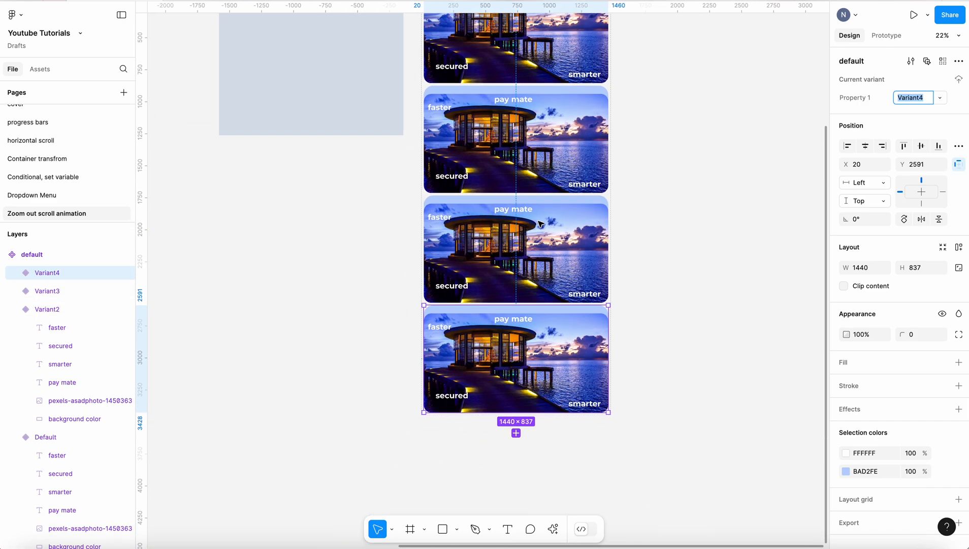
{"action": "scroll", "coordinate": [517, 244], "scroll_direction": "up", "scroll_amount": 3}
{"action": "left_click", "coordinate": [441, 97]}
{"action": "scroll", "coordinate": [553, 355], "scroll_direction": "down", "scroll_amount": 5}
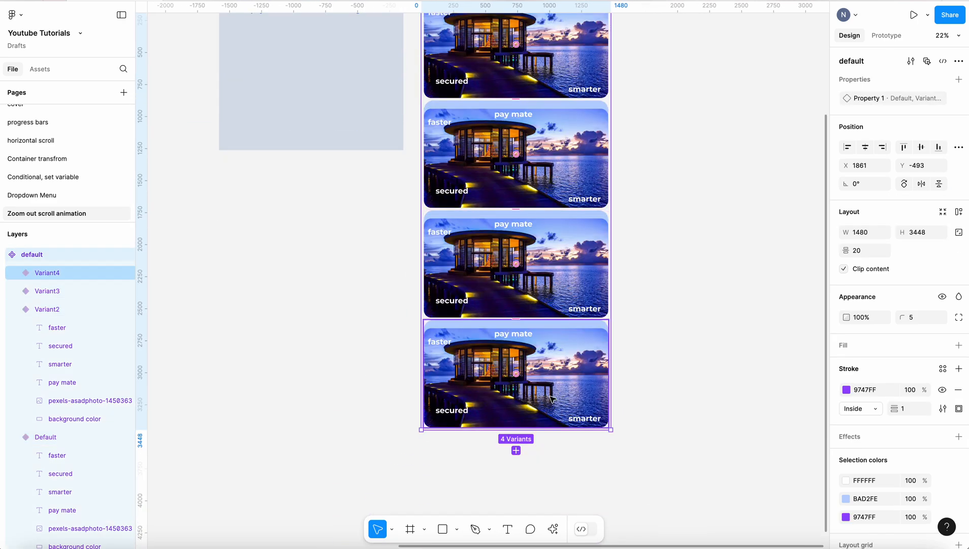
{"action": "left_click_drag", "start_coordinate": [553, 320], "coordinate": [545, 496]}
{"action": "scroll", "coordinate": [632, 346], "scroll_direction": "up", "scroll_amount": 3}
{"action": "scroll", "coordinate": [627, 320], "scroll_direction": "up", "scroll_amount": 3}
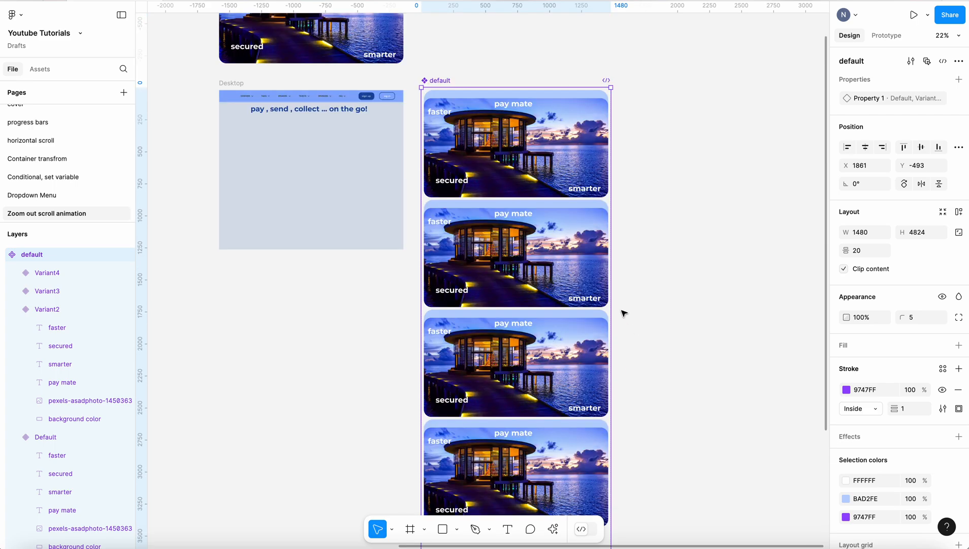
- Spread the variants apart vertically in the component set, with Variant4 at about Y 2956, Variant3 at about Y 1916, and Variant2 slightly lower
{"action": "scroll", "coordinate": [623, 307], "scroll_direction": "down", "scroll_amount": 6}
{"action": "scroll", "coordinate": [623, 307], "scroll_direction": "up", "scroll_amount": 2}
{"action": "left_click", "coordinate": [596, 192]}
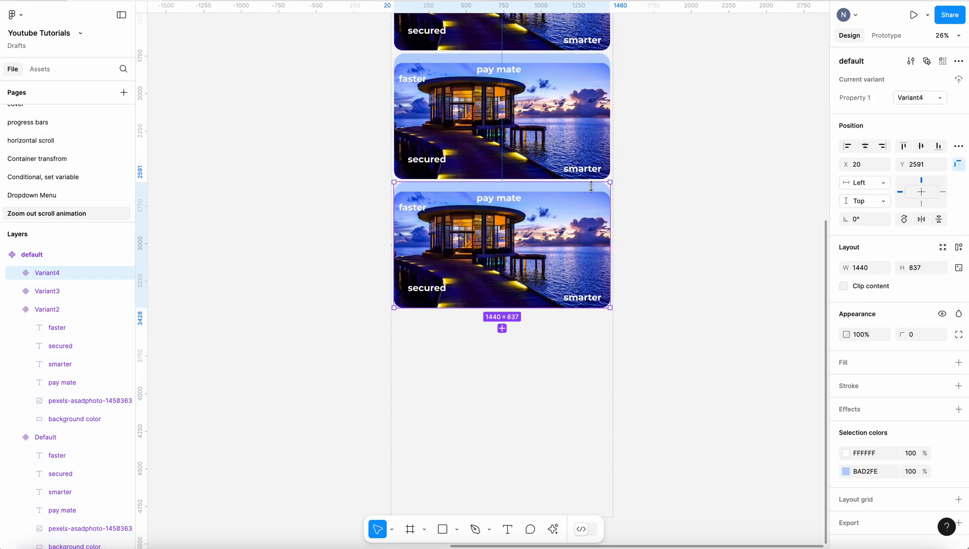
{"action": "scroll", "coordinate": [589, 191], "scroll_direction": "up", "scroll_amount": 2}
{"action": "left_click_drag", "start_coordinate": [584, 191], "coordinate": [584, 259]}
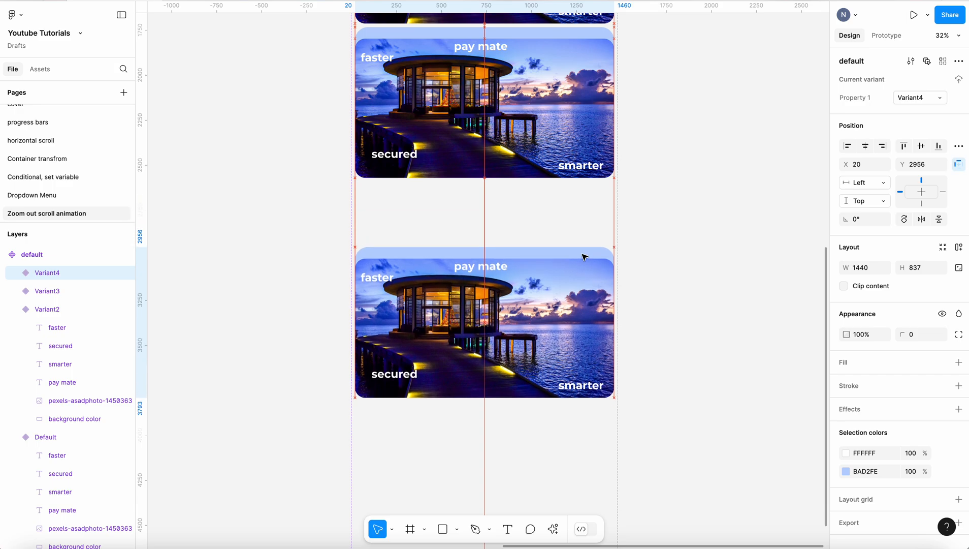
{"action": "scroll", "coordinate": [584, 255], "scroll_direction": "up", "scroll_amount": 3}
{"action": "left_click", "coordinate": [593, 151]}
{"action": "left_click_drag", "start_coordinate": [593, 152], "coordinate": [591, 181]}
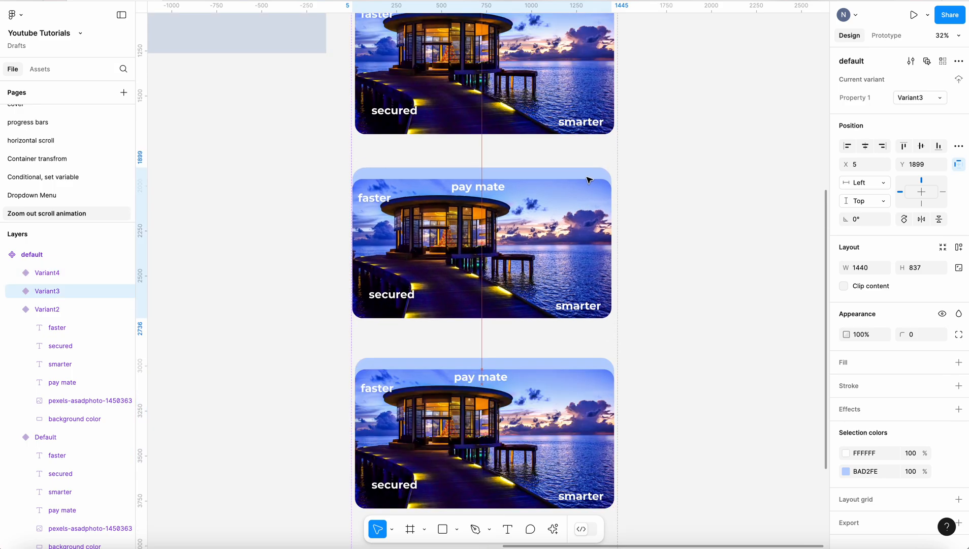
{"action": "scroll", "coordinate": [591, 179], "scroll_direction": "up", "scroll_amount": 5}
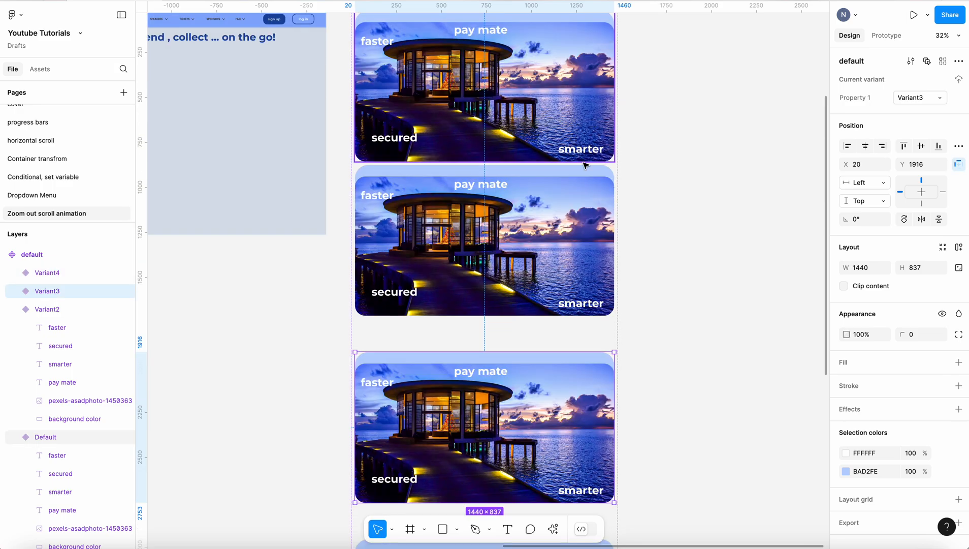
{"action": "left_click_drag", "start_coordinate": [579, 171], "coordinate": [583, 189]}
{"action": "scroll", "coordinate": [702, 206], "scroll_direction": "up", "scroll_amount": 3}
{"action": "left_click", "coordinate": [702, 206]}
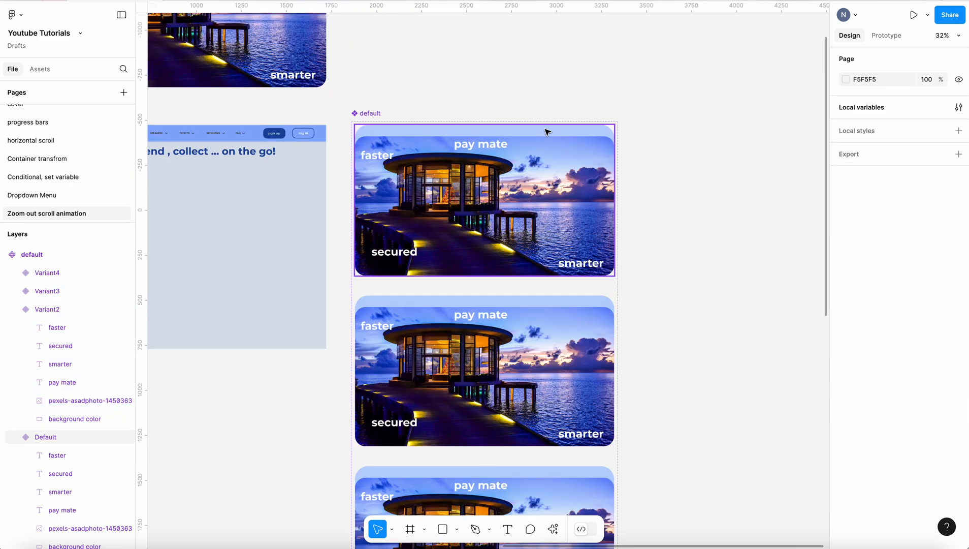
- Hide the fills of the background color rectangle and the pexels image in the Default variant
{"action": "scroll", "coordinate": [545, 140], "scroll_direction": "up", "scroll_amount": 2}
{"action": "left_click", "coordinate": [559, 133]}
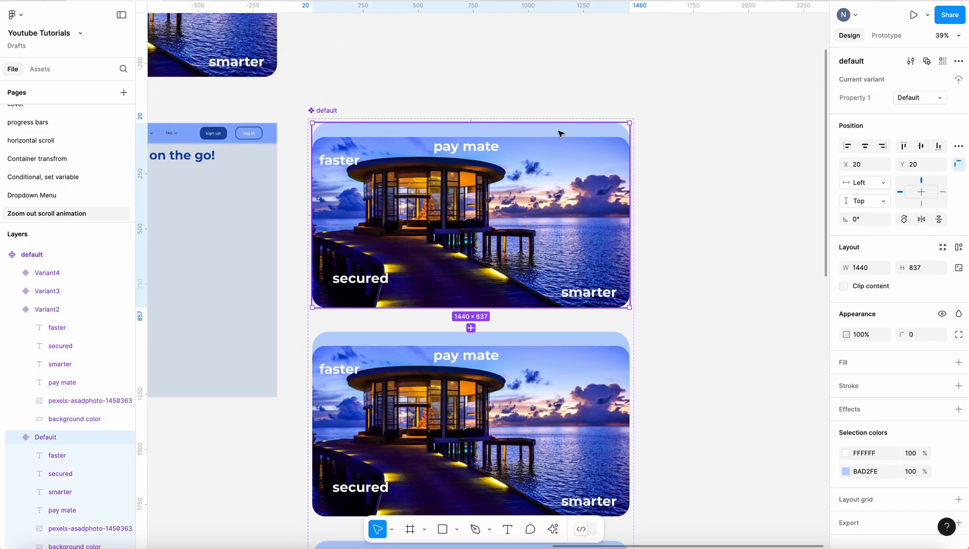
{"action": "left_click", "coordinate": [560, 133]}
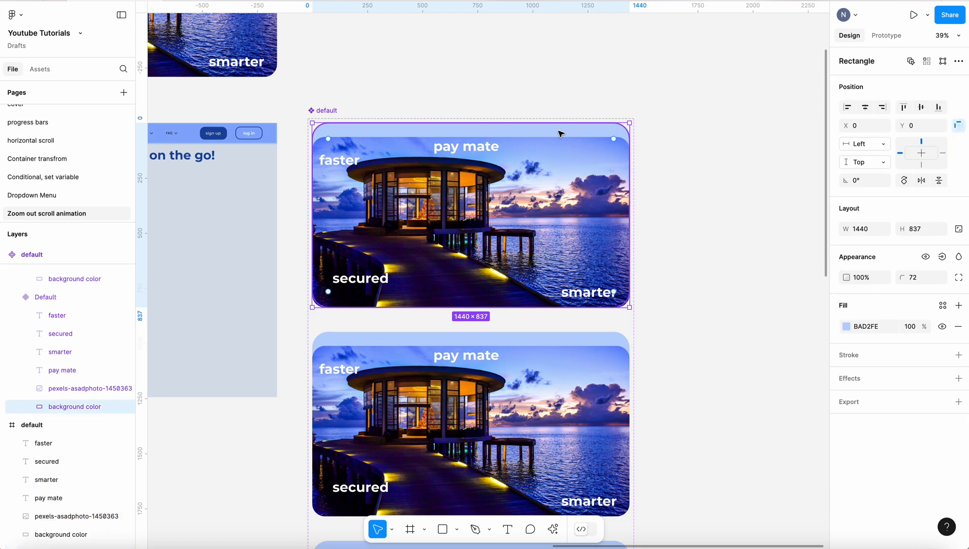
{"action": "left_click", "coordinate": [943, 331]}
{"action": "double_click", "coordinate": [597, 227]}
{"action": "left_click", "coordinate": [958, 326]}
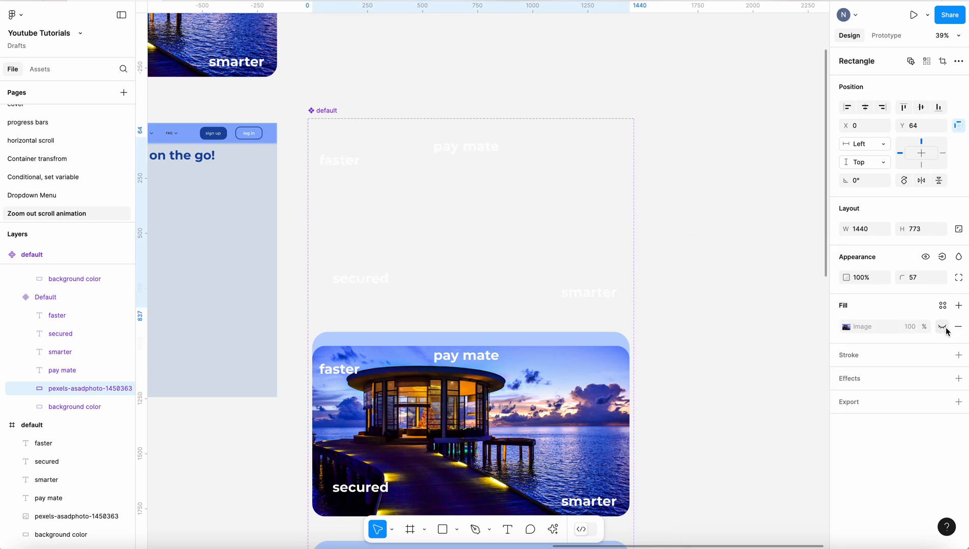
- Hide the four text layers pay mate, faster, secured and smarter in the Default variant
{"action": "left_click", "coordinate": [480, 150]}
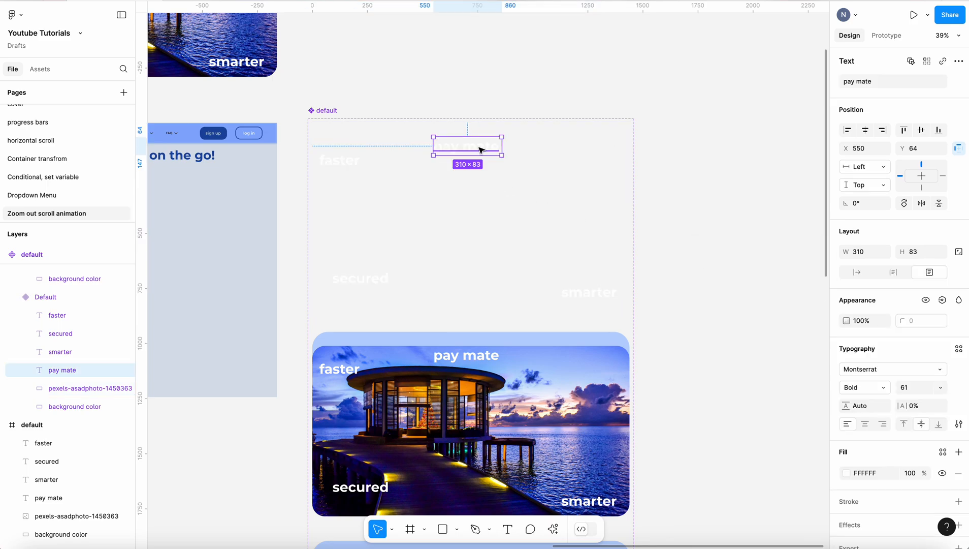
{"action": "left_click", "coordinate": [355, 163], "text": "shift"}
{"action": "left_click", "coordinate": [340, 277], "text": "shift"}
{"action": "left_click", "coordinate": [564, 294], "text": "shift"}
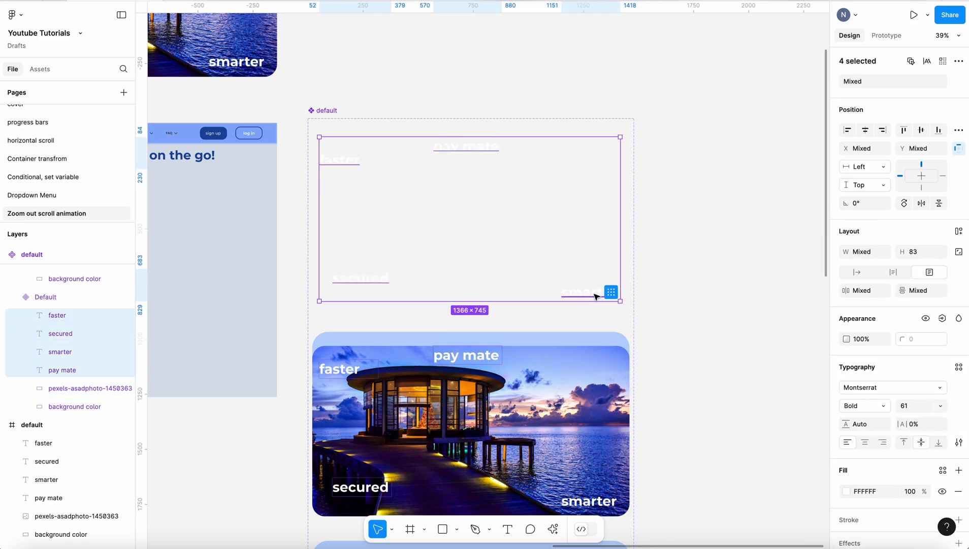
{"action": "left_click", "coordinate": [925, 318]}
{"action": "left_click", "coordinate": [746, 330]}
- Narrow Variant2's background color rectangle from both sides to about 930 px wide, starting at about X 258
{"action": "scroll", "coordinate": [698, 324], "scroll_direction": "down", "scroll_amount": 5}
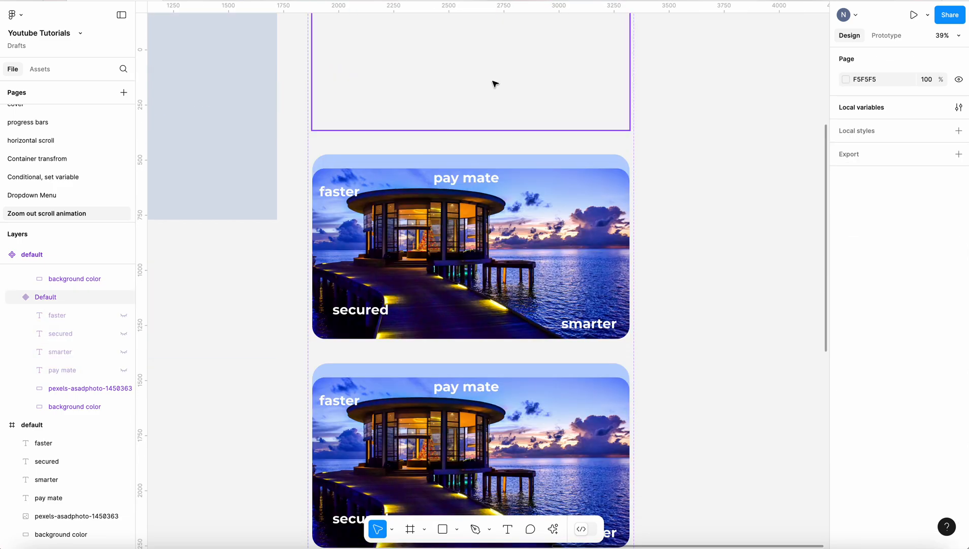
{"action": "left_click", "coordinate": [557, 163]}
{"action": "left_click", "coordinate": [557, 162]}
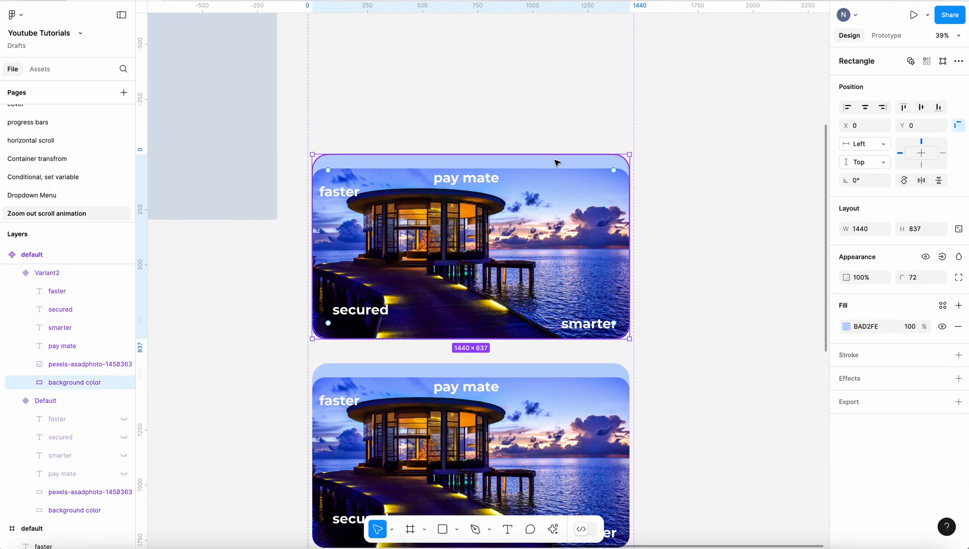
{"action": "left_click_drag", "start_coordinate": [629, 192], "coordinate": [593, 193]}
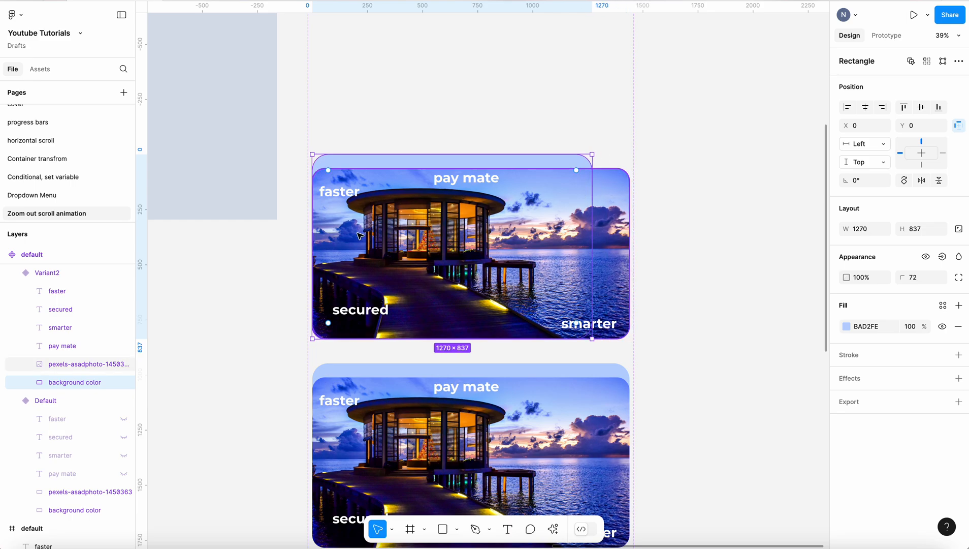
{"action": "left_click_drag", "start_coordinate": [309, 236], "coordinate": [366, 243]}
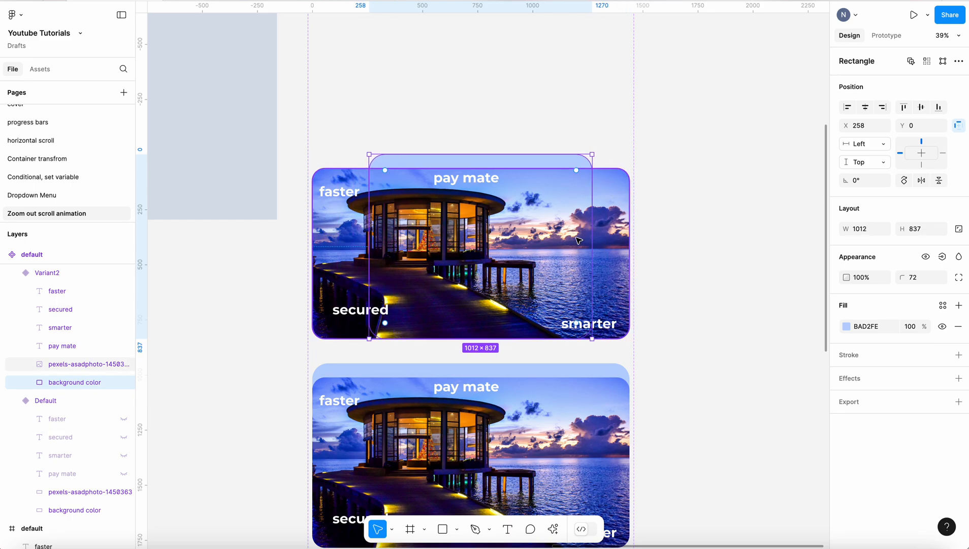
{"action": "left_click_drag", "start_coordinate": [592, 241], "coordinate": [575, 243]}
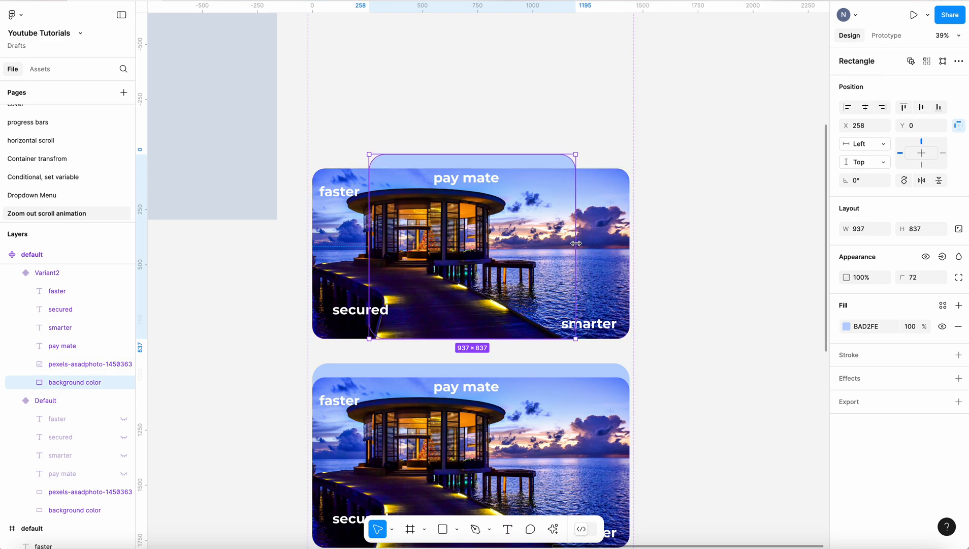
- Shrink Variant2's image to about 832 × 627 px and position it inside the background rectangle at about X 299, Y 190
{"action": "left_click", "coordinate": [602, 223]}
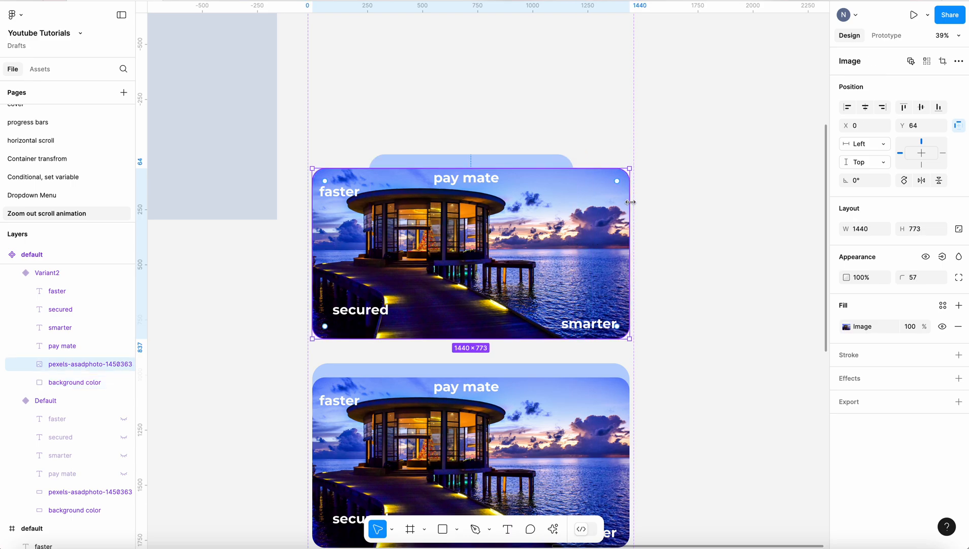
{"action": "left_click_drag", "start_coordinate": [629, 202], "coordinate": [561, 207]}
{"action": "left_click_drag", "start_coordinate": [312, 213], "coordinate": [373, 219]}
{"action": "left_click_drag", "start_coordinate": [525, 168], "coordinate": [524, 200]}
{"action": "left_click_drag", "start_coordinate": [505, 244], "coordinate": [512, 240]}
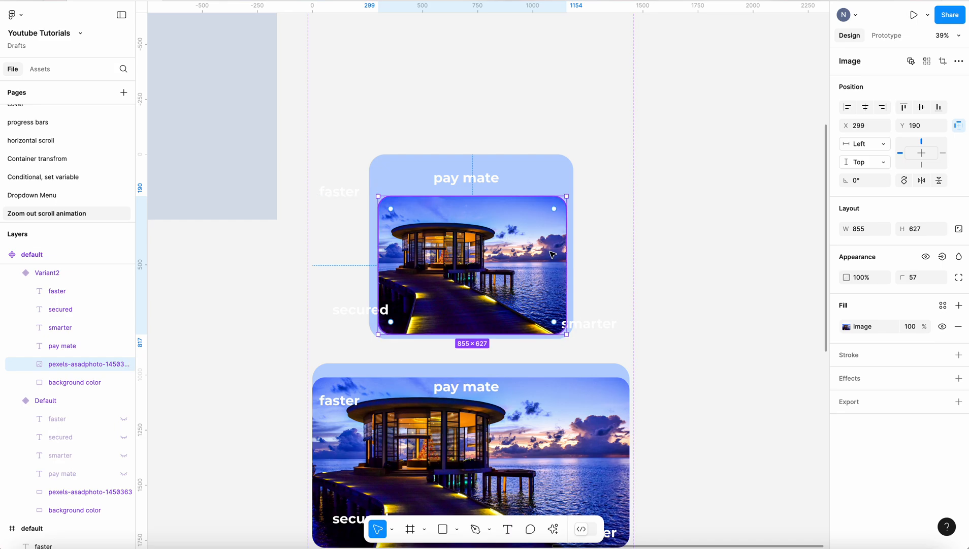
{"action": "left_click_drag", "start_coordinate": [567, 265], "coordinate": [564, 265]}
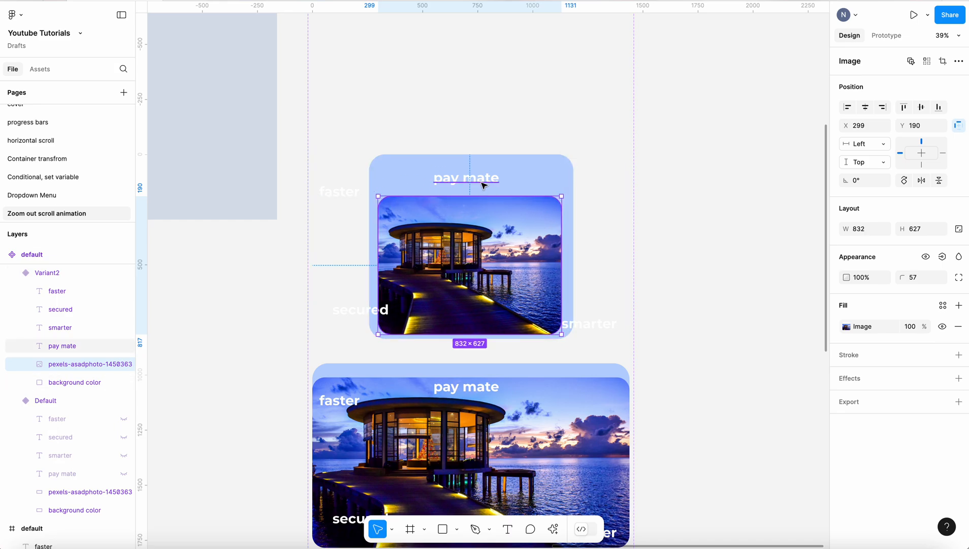
- Move Variant2's smarter text outside the frame's right edge, to about X 1483 at Y 726
{"action": "left_click", "coordinate": [482, 179]}
{"action": "left_click", "coordinate": [684, 239]}
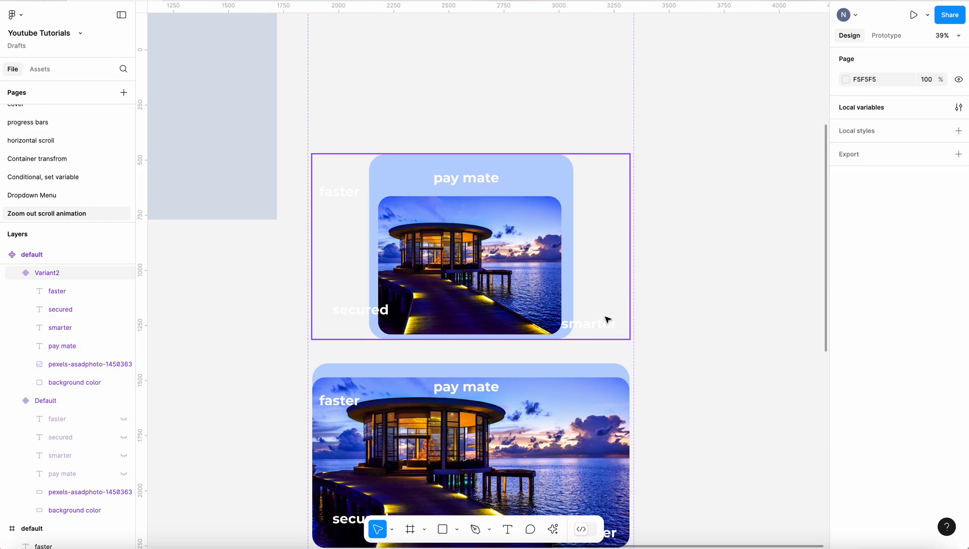
{"action": "left_click", "coordinate": [607, 324]}
{"action": "left_click", "coordinate": [608, 328]}
{"action": "left_click_drag", "start_coordinate": [608, 328], "coordinate": [633, 331]}
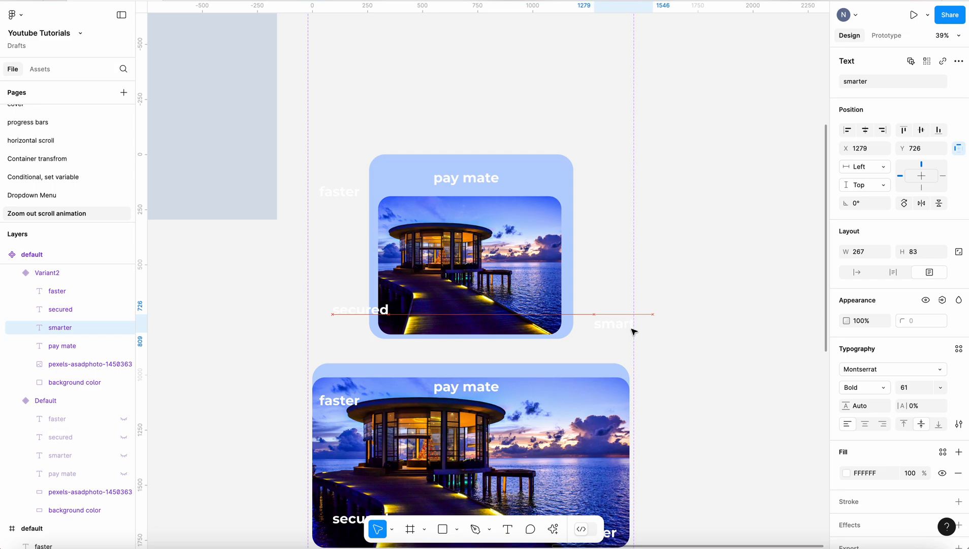
{"action": "left_click_drag", "start_coordinate": [634, 331], "coordinate": [635, 331]}
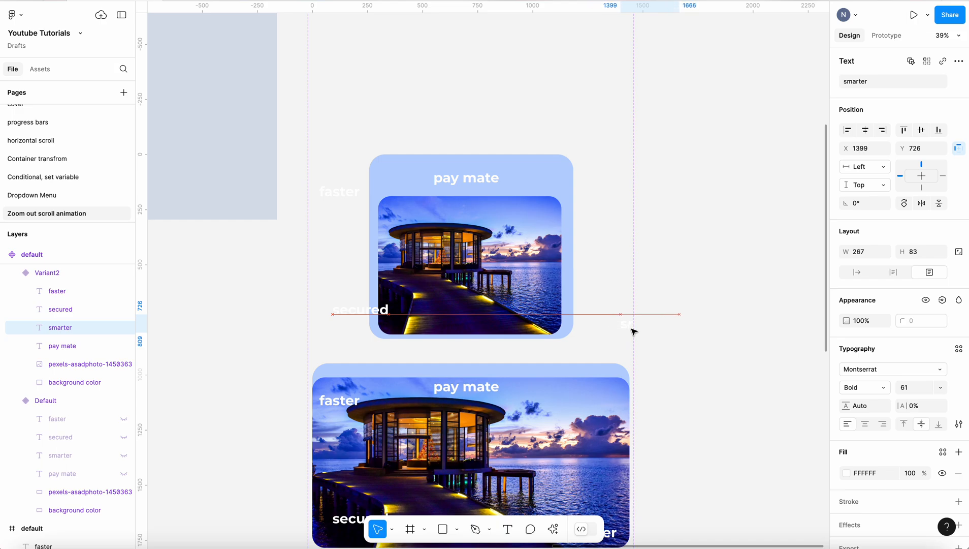
{"action": "left_click_drag", "start_coordinate": [632, 328], "coordinate": [631, 329]}
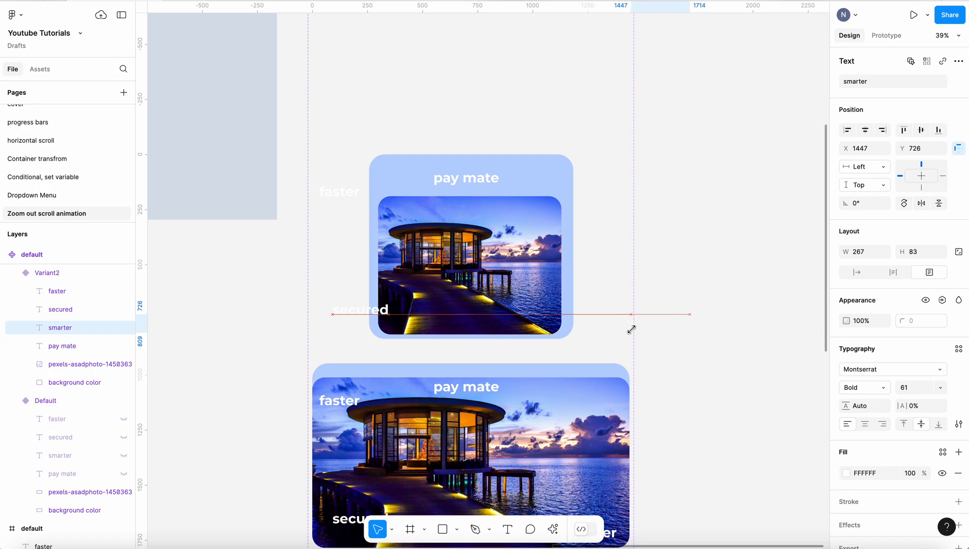
{"action": "key", "text": "Right"}
{"action": "key", "text": "Right"}
{"action": "key", "text": "Right"}
{"action": "key", "text": "Right"}
{"action": "key", "text": "Right"}
{"action": "key", "text": "Right"}
{"action": "key", "text": "Right"}
{"action": "key", "text": "Right"}
{"action": "key", "text": "Right"}
{"action": "key", "text": "Right"}
{"action": "key", "text": "Right"}
{"action": "key", "text": "Right"}
{"action": "key", "text": "Right"}
{"action": "key", "text": "Right"}
{"action": "key", "text": "Right"}
{"action": "key", "text": "Right"}
{"action": "key", "text": "Right"}
{"action": "key", "text": "Right"}
{"action": "key", "text": "Right"}
{"action": "key", "text": "Right"}
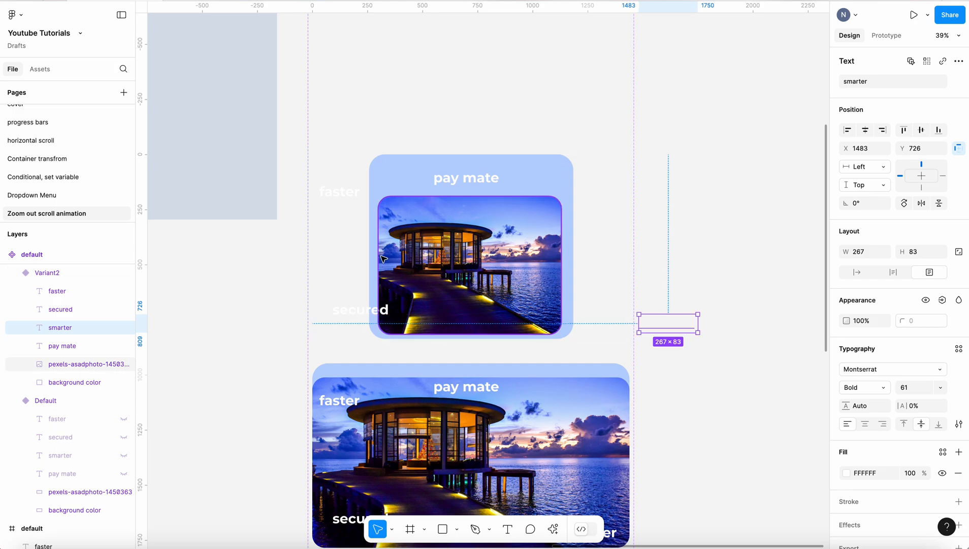
- Move Variant2's secured text outside the frame's left edge, to about X -295, Y 643
{"action": "left_click", "coordinate": [354, 314]}
{"action": "left_click_drag", "start_coordinate": [351, 314], "coordinate": [315, 309]}
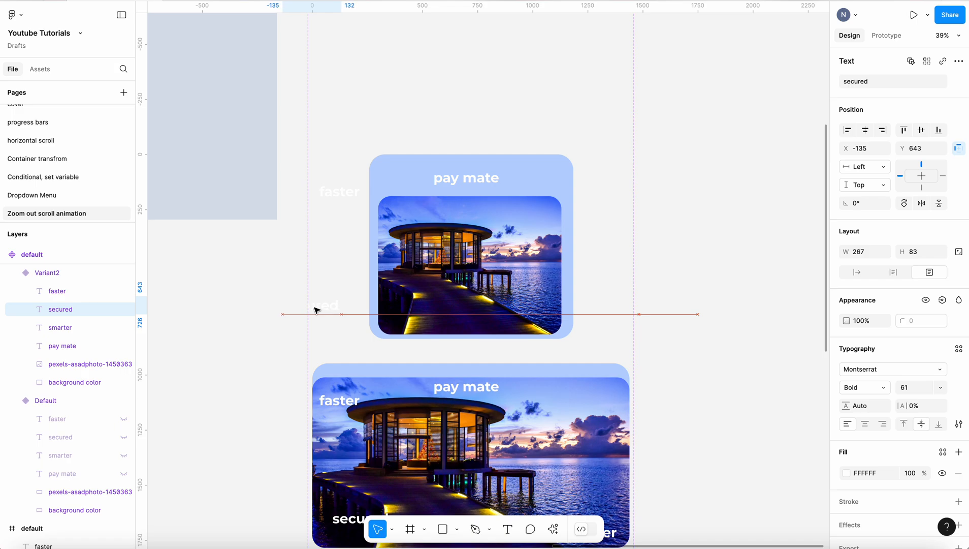
{"action": "left_click_drag", "start_coordinate": [316, 310], "coordinate": [315, 309]}
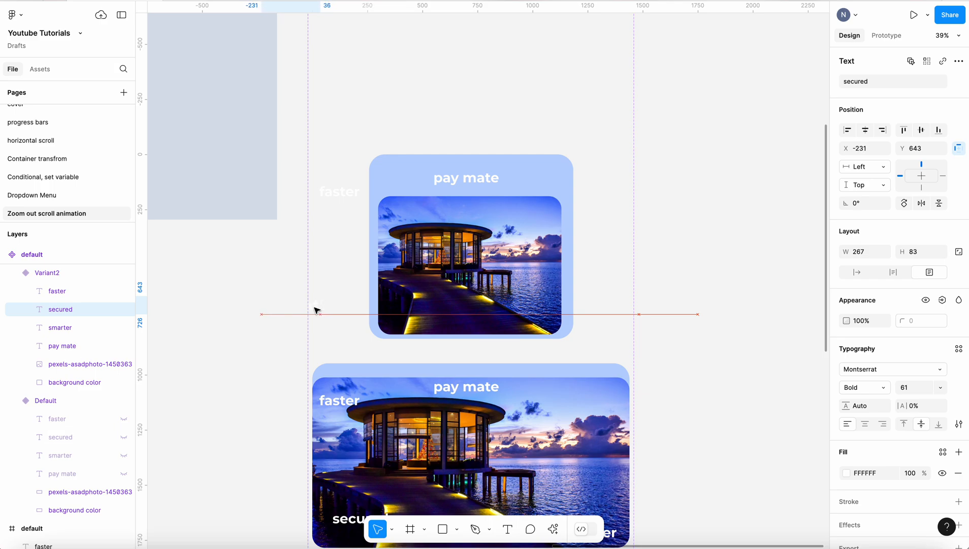
{"action": "left_click_drag", "start_coordinate": [314, 307], "coordinate": [313, 306]}
{"action": "key", "text": "Left"}
{"action": "key", "text": "Left"}
{"action": "key", "text": "Left"}
{"action": "key", "text": "Left"}
{"action": "key", "text": "Left"}
{"action": "key", "text": "Left"}
{"action": "key", "text": "Left"}
{"action": "key", "text": "Left"}
{"action": "key", "text": "Left"}
{"action": "key", "text": "Left"}
{"action": "key", "text": "Left"}
{"action": "key", "text": "Left"}
{"action": "key", "text": "Left"}
{"action": "key", "text": "Left"}
{"action": "key", "text": "Left"}
{"action": "key", "text": "Left"}
{"action": "key", "text": "Left"}
{"action": "key", "text": "Left"}
{"action": "key", "text": "Left"}
{"action": "key", "text": "Left"}
{"action": "key", "text": "Left"}
{"action": "key", "text": "Left"}
{"action": "key", "text": "Left"}
{"action": "key", "text": "Left"}
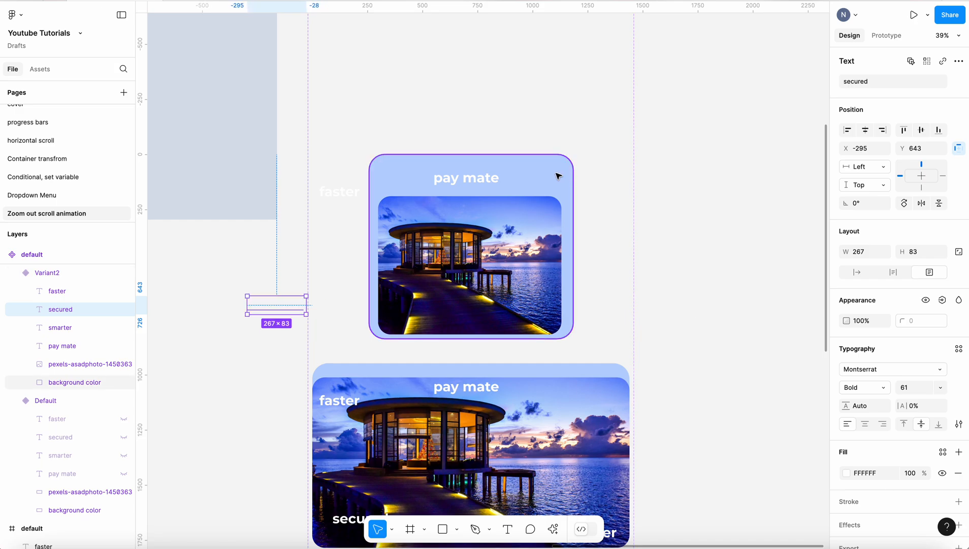
- Hide the faster text layer in Variant2
{"action": "left_click", "coordinate": [346, 193]}
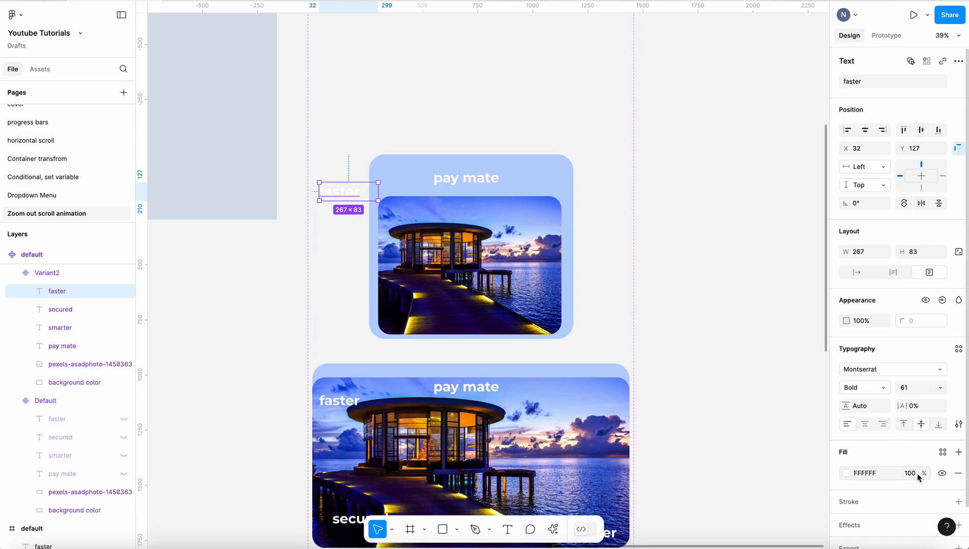
{"action": "left_click", "coordinate": [926, 300]}
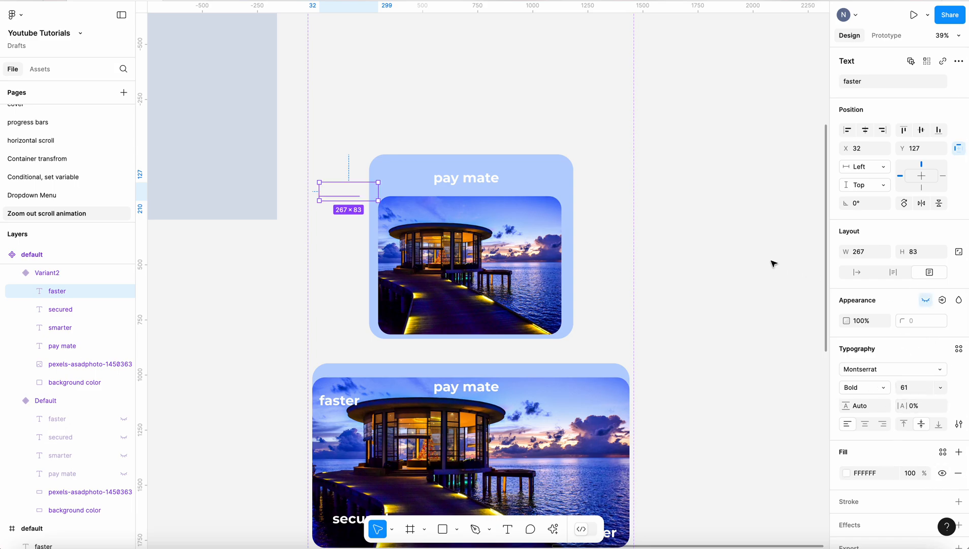
{"action": "scroll", "coordinate": [738, 241], "scroll_direction": "down", "scroll_amount": 3}
{"action": "scroll", "coordinate": [739, 241], "scroll_direction": "down", "scroll_amount": 1}
{"action": "left_click", "coordinate": [737, 240]}
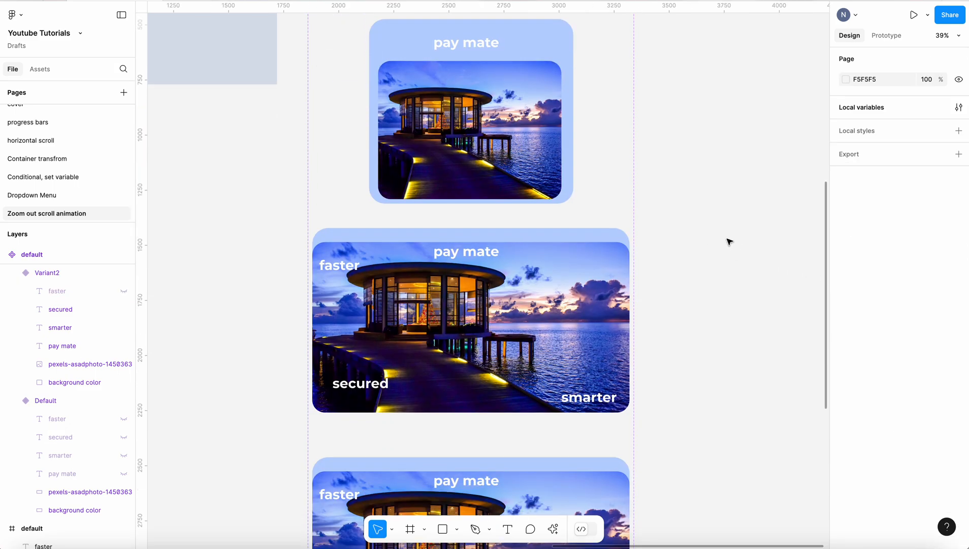
- Hide the fill of Variant3's background color rectangle and narrow its image from both sides to about 1334 px wide at X 48
{"action": "left_click", "coordinate": [582, 237]}
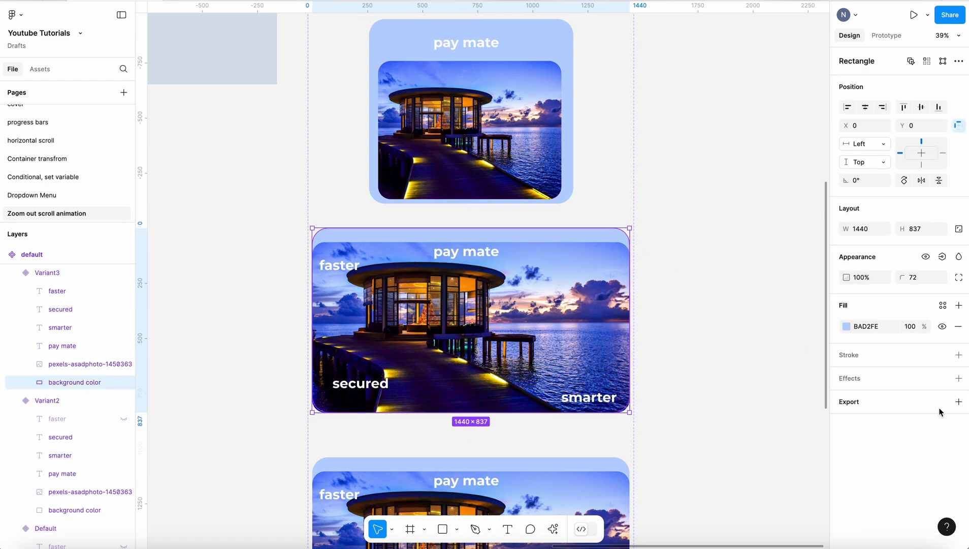
{"action": "left_click", "coordinate": [942, 328]}
{"action": "left_click", "coordinate": [608, 265]}
{"action": "left_click_drag", "start_coordinate": [625, 263], "coordinate": [617, 260]}
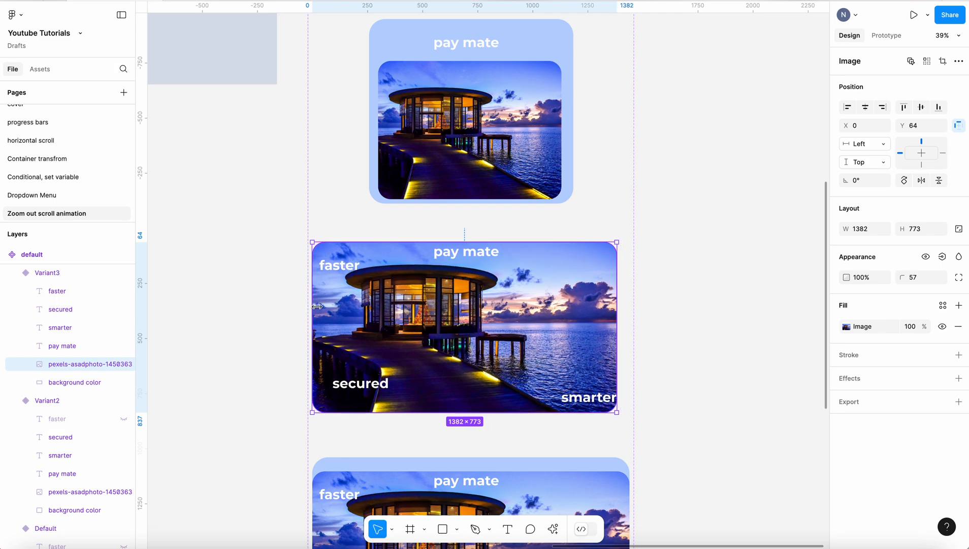
{"action": "left_click_drag", "start_coordinate": [311, 308], "coordinate": [324, 307]}
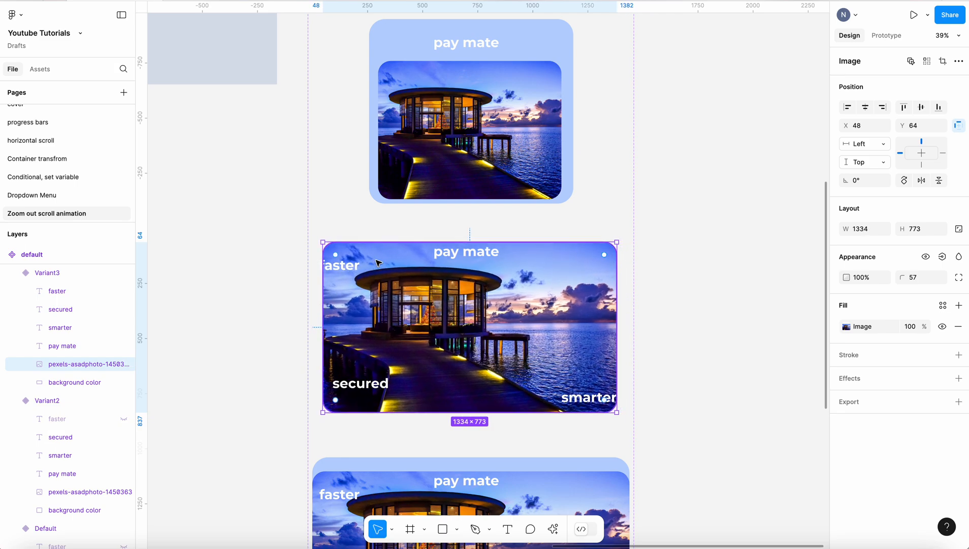
- Hide Variant3's pay mate text and move faster, secured and smarter inward over the image, secured at about X 126, Y 603 and smarter at X 939, Y 703
{"action": "left_click", "coordinate": [432, 256]}
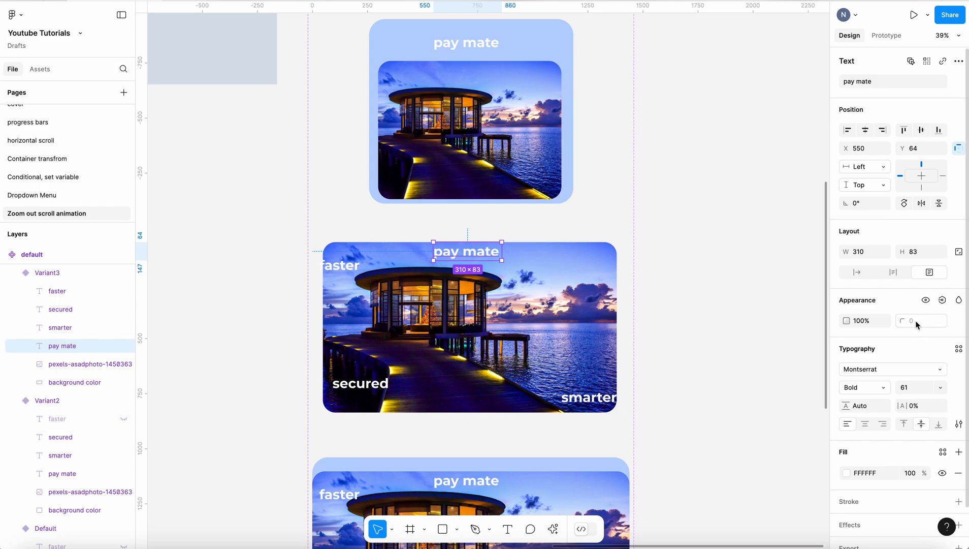
{"action": "left_click", "coordinate": [925, 300]}
{"action": "left_click", "coordinate": [347, 266]}
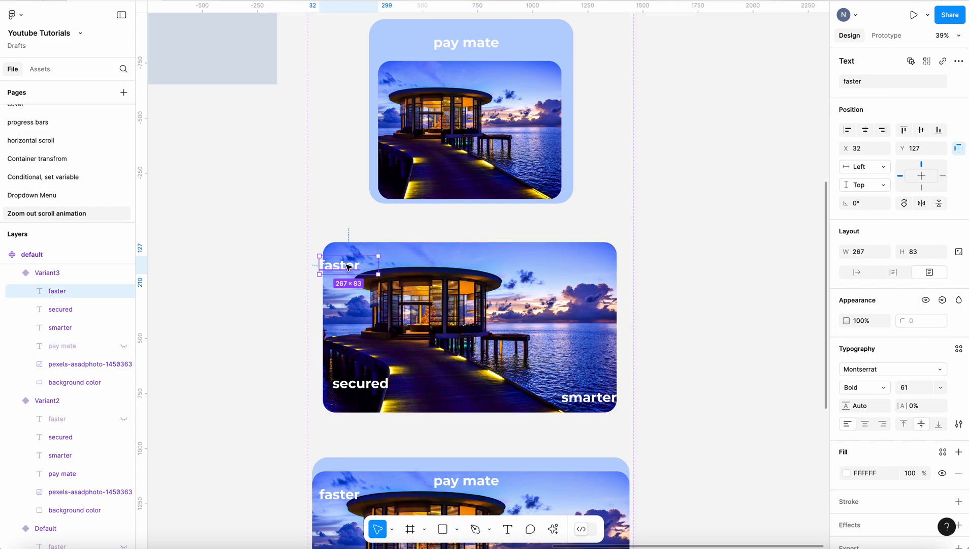
{"action": "left_click_drag", "start_coordinate": [349, 273], "coordinate": [380, 286]}
{"action": "left_click_drag", "start_coordinate": [362, 384], "coordinate": [370, 371]}
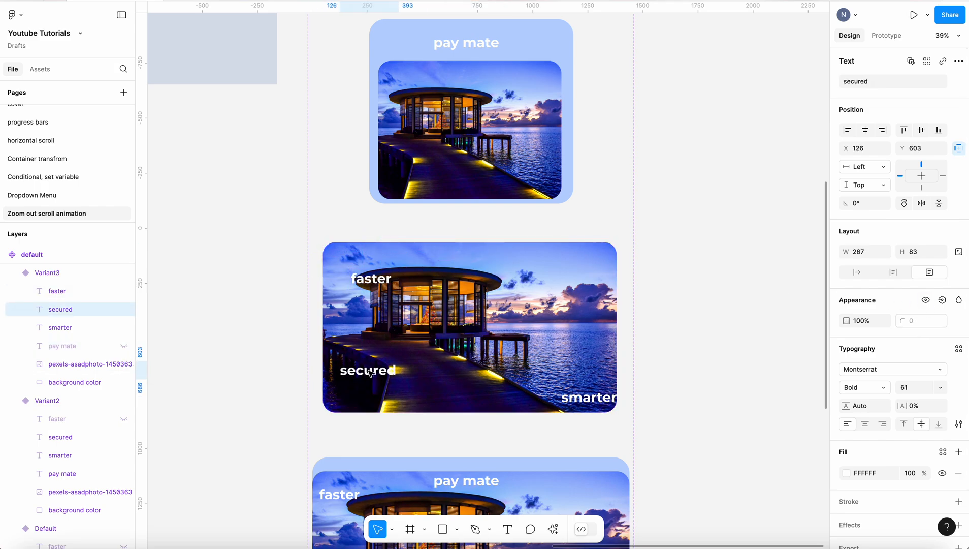
{"action": "left_click_drag", "start_coordinate": [592, 397], "coordinate": [549, 392]}
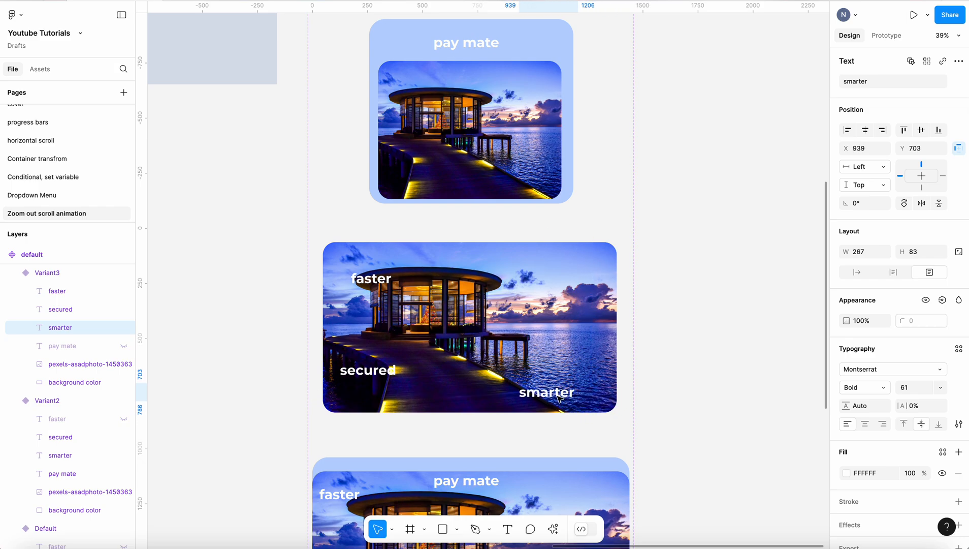
- Narrow Variant3's image slightly more from both sides, starting at about X 87, and move secured and smarter further inward, smarter to about X 859
{"action": "left_click", "coordinate": [339, 301]}
{"action": "left_click_drag", "start_coordinate": [323, 302], "coordinate": [331, 301]}
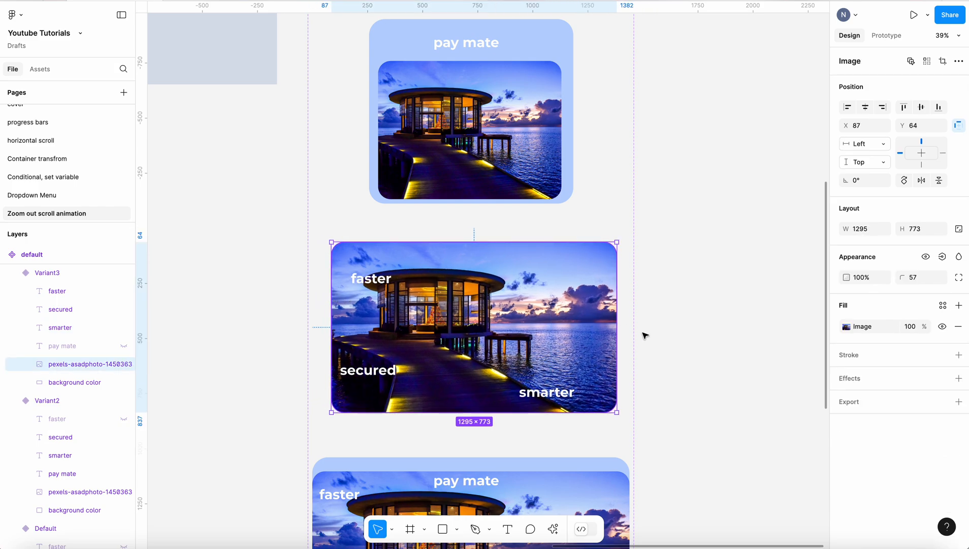
{"action": "left_click_drag", "start_coordinate": [618, 312], "coordinate": [615, 312]}
{"action": "left_click_drag", "start_coordinate": [380, 371], "coordinate": [402, 376]}
{"action": "key", "text": "ctrl+z"}
{"action": "left_click", "coordinate": [380, 372]}
{"action": "left_click_drag", "start_coordinate": [543, 392], "coordinate": [526, 394]}
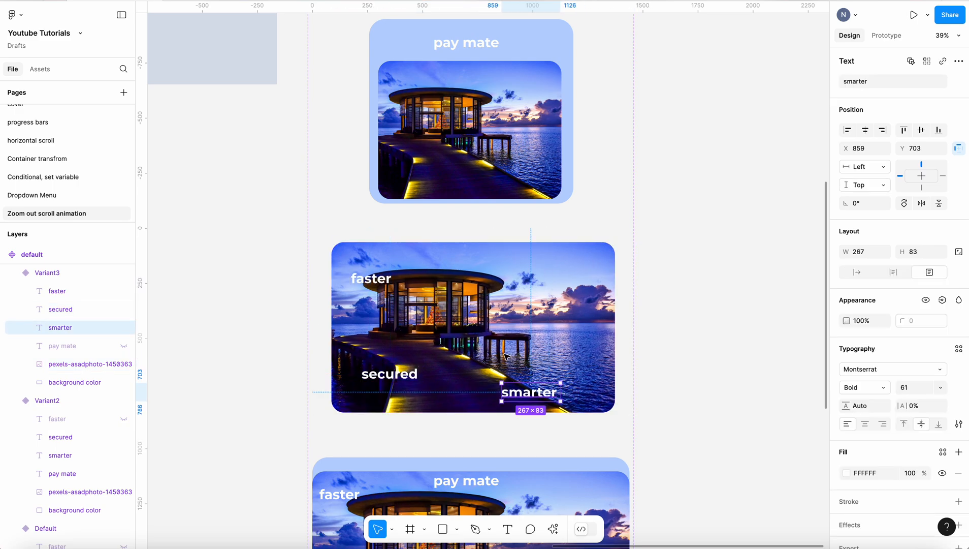
- Hide the fill of the background color rectangle and the pay mate text layer in Variant4
{"action": "scroll", "coordinate": [629, 305], "scroll_direction": "down", "scroll_amount": 3}
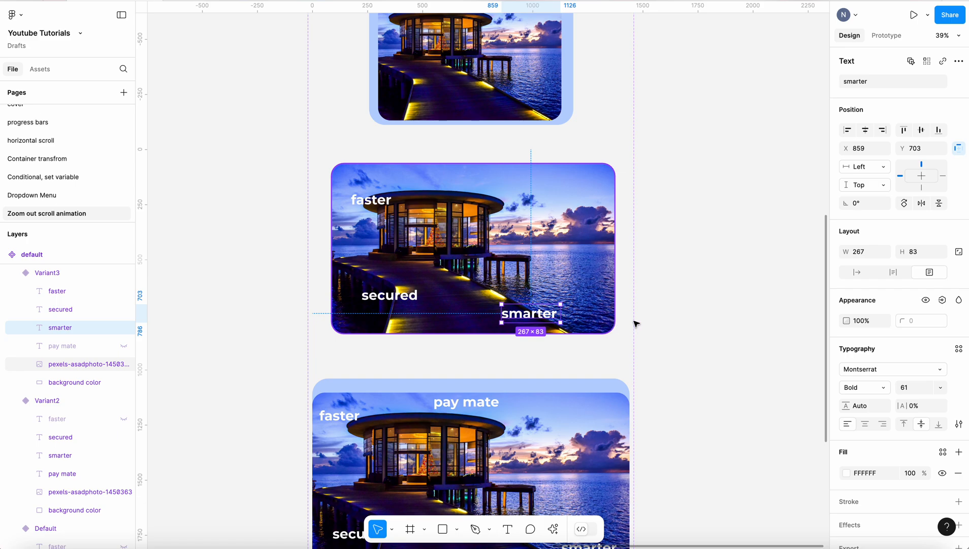
{"action": "scroll", "coordinate": [627, 325], "scroll_direction": "down", "scroll_amount": 4}
{"action": "left_click", "coordinate": [580, 278]}
{"action": "double_click", "coordinate": [579, 277]}
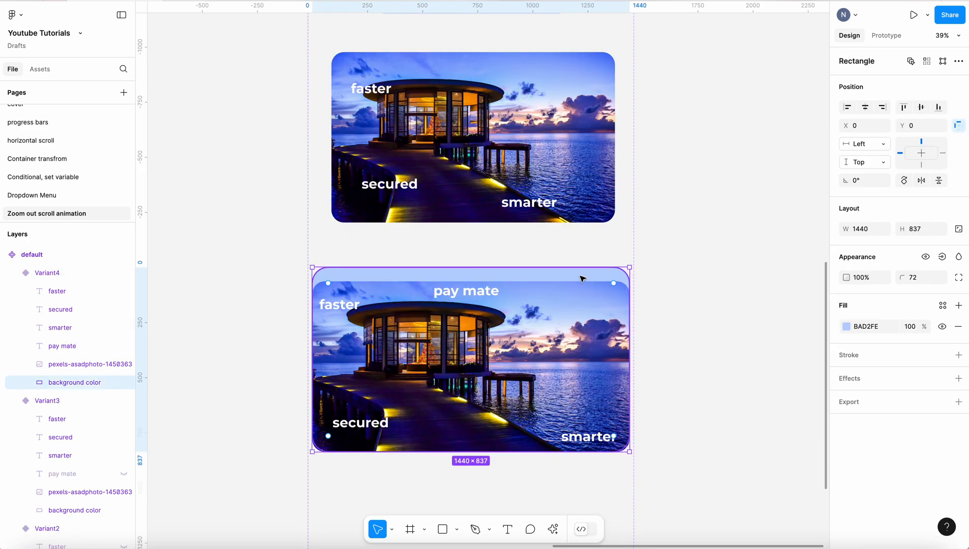
{"action": "left_click", "coordinate": [942, 326]}
{"action": "left_click", "coordinate": [494, 292]}
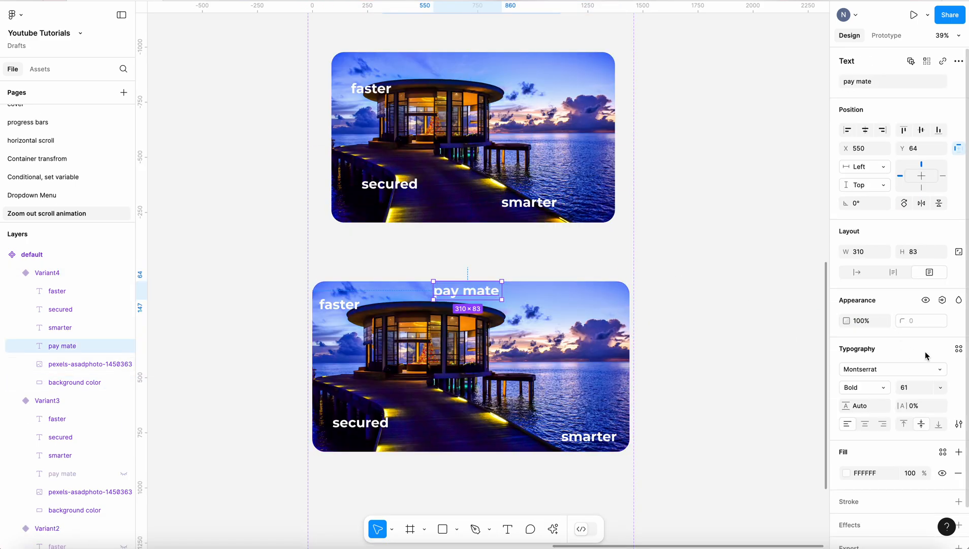
{"action": "left_click", "coordinate": [926, 300]}
- Set Variant4's faster text to size 100, widen its box to about 399 px and place it at about X 92, Y 179
{"action": "left_click", "coordinate": [339, 303]}
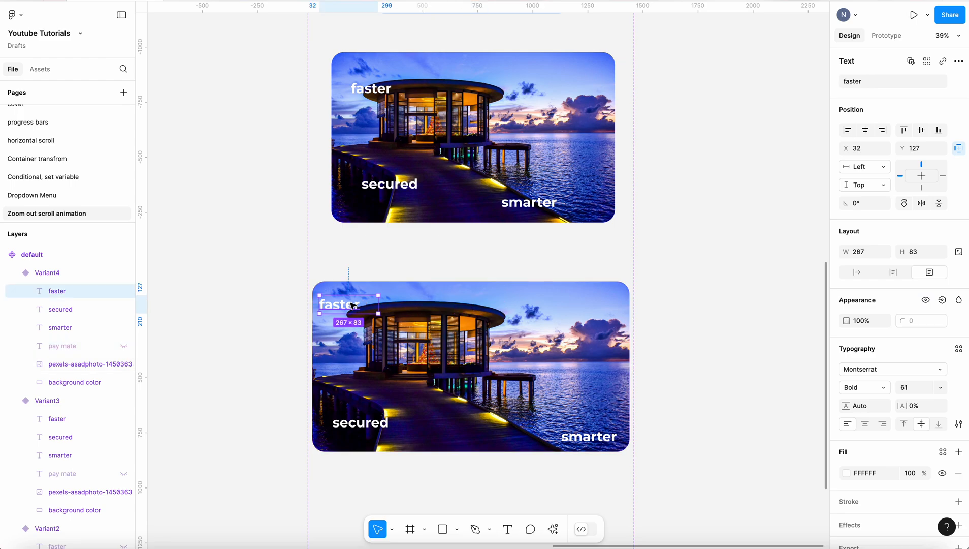
{"action": "left_click", "coordinate": [328, 321]}
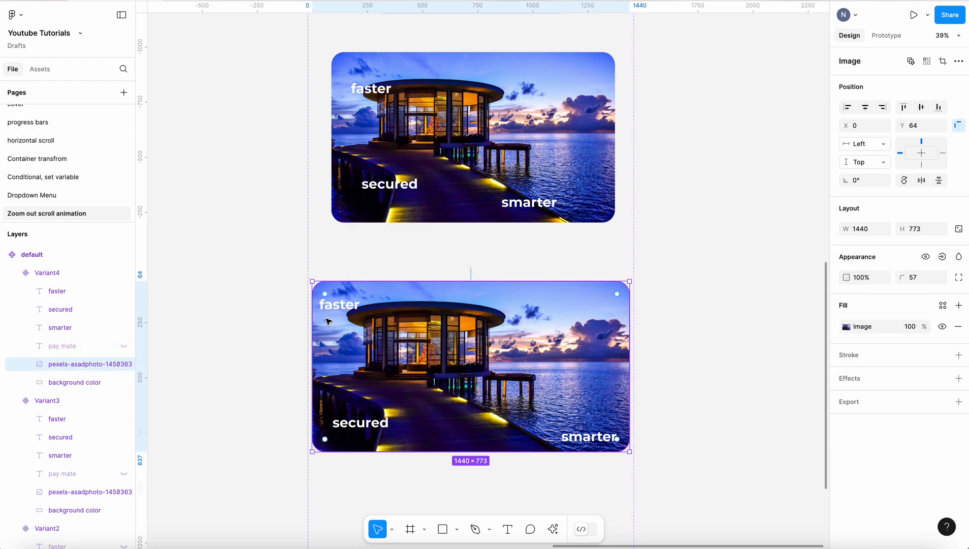
{"action": "left_click", "coordinate": [337, 305]}
{"action": "left_click", "coordinate": [917, 388]}
{"action": "double_click", "coordinate": [919, 391]}
{"action": "type", "text": "100"}
{"action": "key", "text": "Return"}
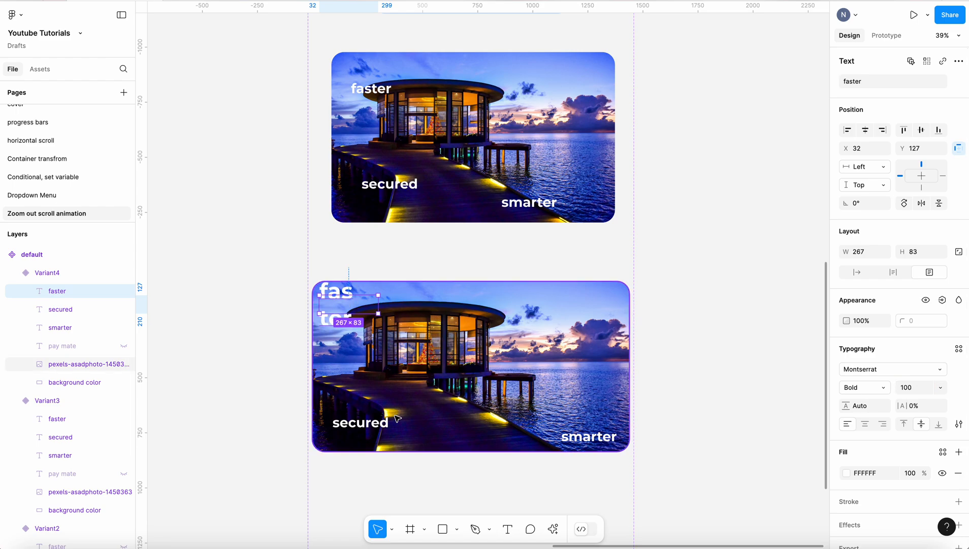
{"action": "left_click_drag", "start_coordinate": [379, 303], "coordinate": [403, 308]}
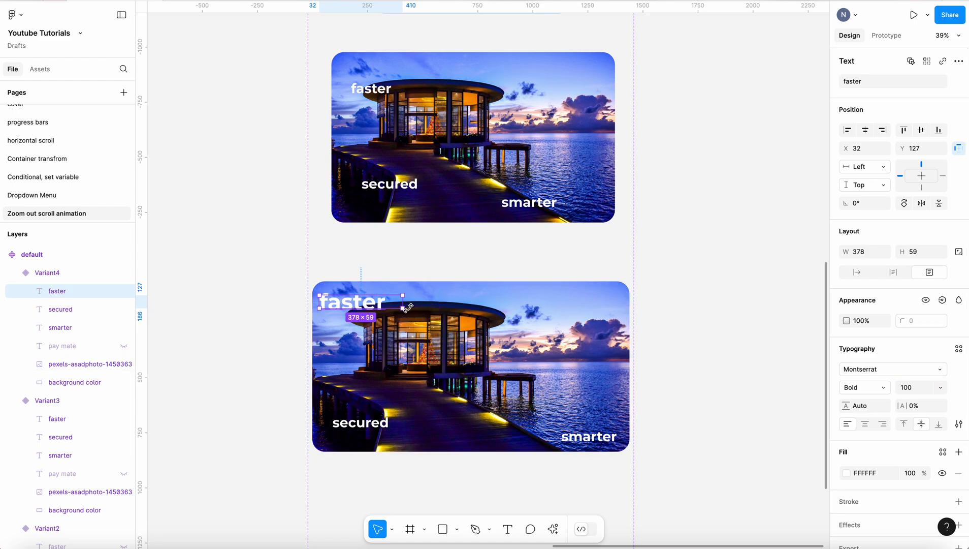
{"action": "key", "text": "ctrl+z"}
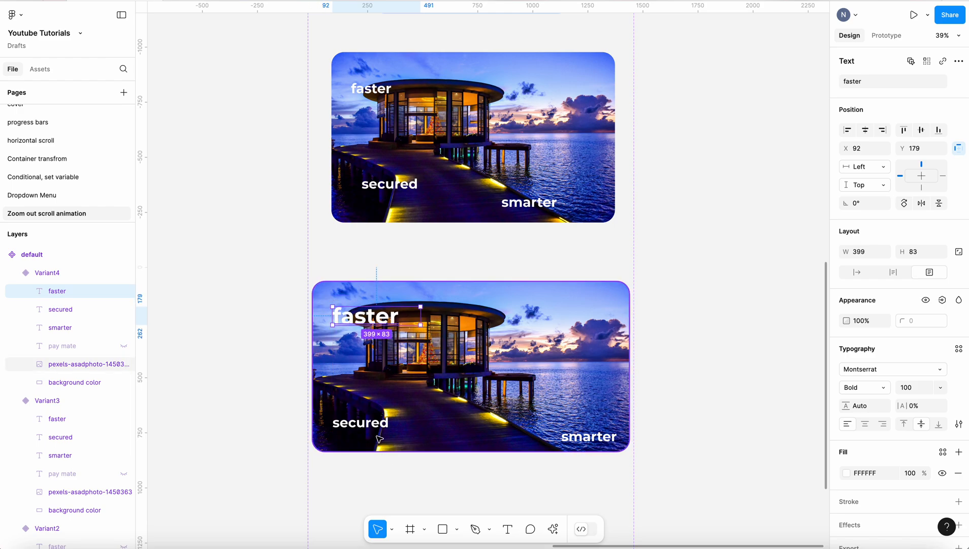
- Set Variant4's secured text to size 100, widen its box to about 463 px and place it at about X 126, Y 585
{"action": "left_click", "coordinate": [378, 429]}
{"action": "left_click", "coordinate": [917, 388]}
{"action": "type", "text": "6119"}
{"action": "key", "text": "Return"}
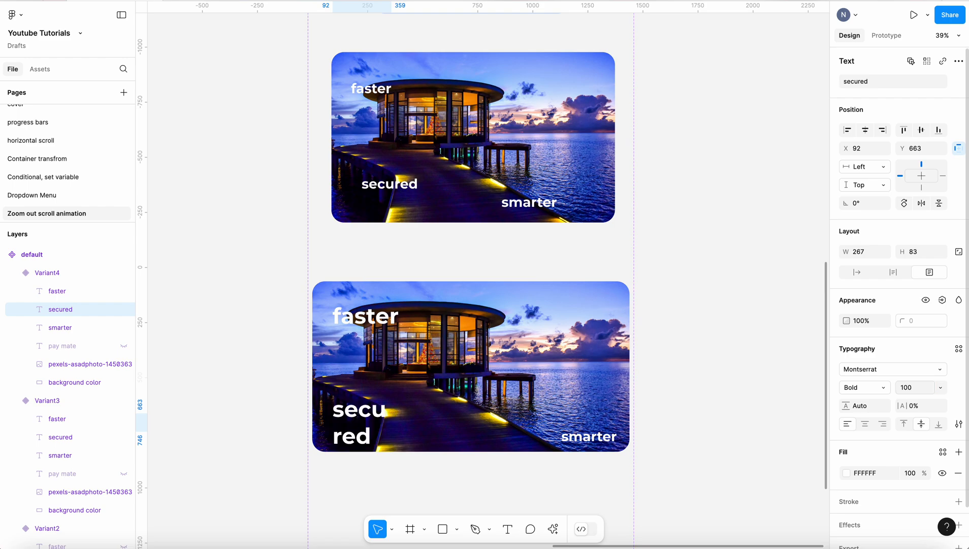
{"action": "left_click_drag", "start_coordinate": [389, 421], "coordinate": [427, 403]}
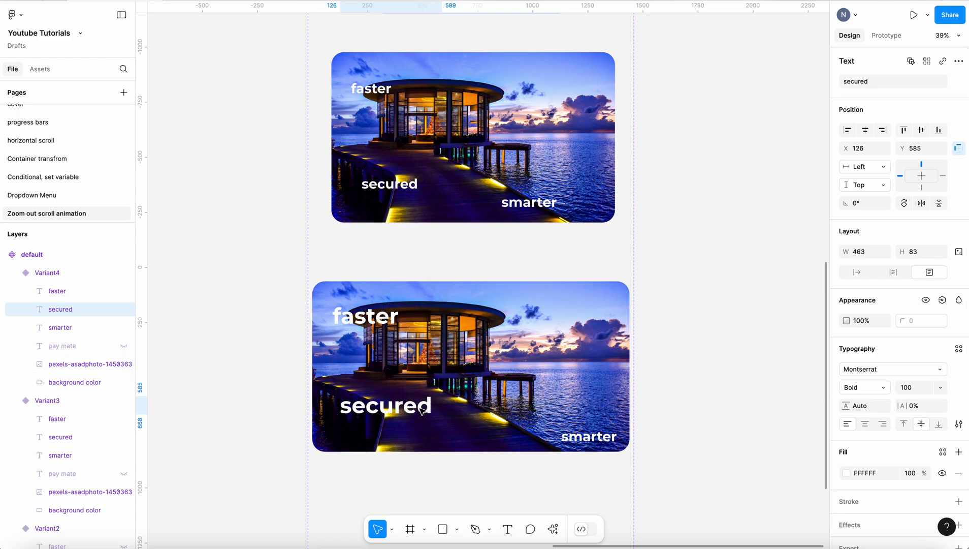
- Set Variant4's smarter text to size 100, widen its box to fit one line and move it inside the image's lower right area
{"action": "left_click", "coordinate": [589, 436]}
{"action": "left_click", "coordinate": [912, 390]}
{"action": "type", "text": "100"}
{"action": "key", "text": "Return"}
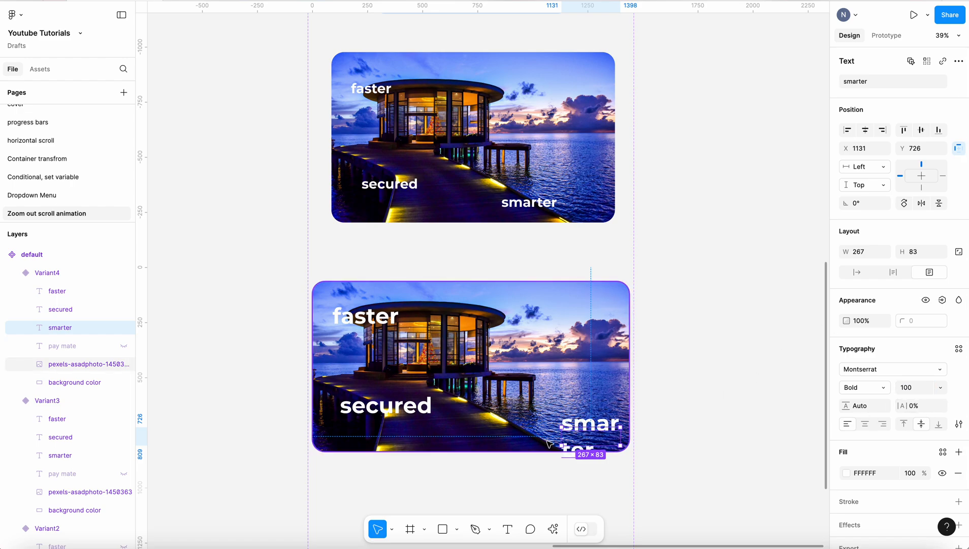
{"action": "left_click_drag", "start_coordinate": [563, 436], "coordinate": [517, 436]}
{"action": "mouse_move", "coordinate": [592, 441]}
{"action": "left_mouse_down"}
{"action": "mouse_move", "coordinate": [568, 433]}
{"action": "mouse_move", "coordinate": [587, 432]}
{"action": "left_mouse_up"}
- Enlarge Variant4's image proportionally beyond the frame to about 2288 × 1228 px and position it at about X -256, Y -100
{"action": "left_click", "coordinate": [615, 296]}
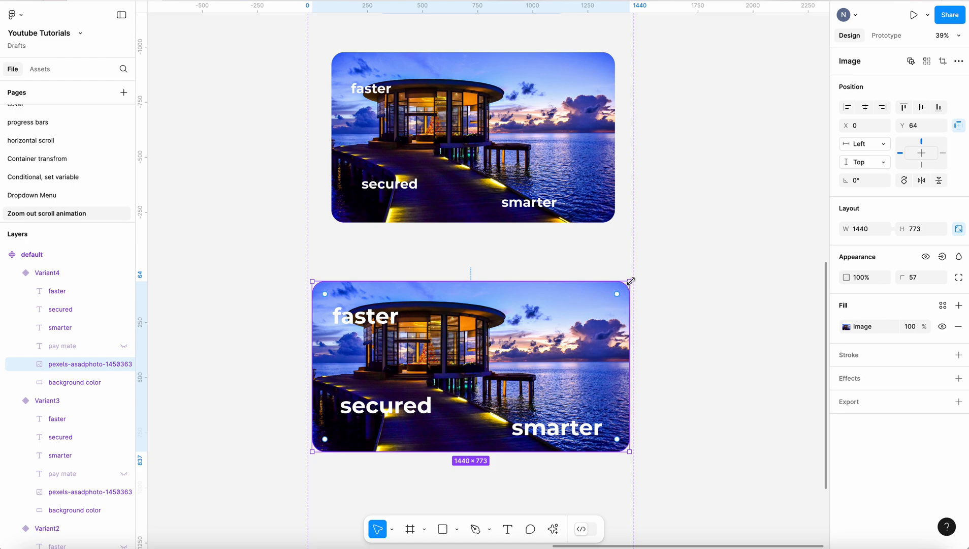
{"action": "left_click_drag", "start_coordinate": [631, 281], "coordinate": [696, 246]}
{"action": "left_click_drag", "start_coordinate": [315, 449], "coordinate": [258, 480]}
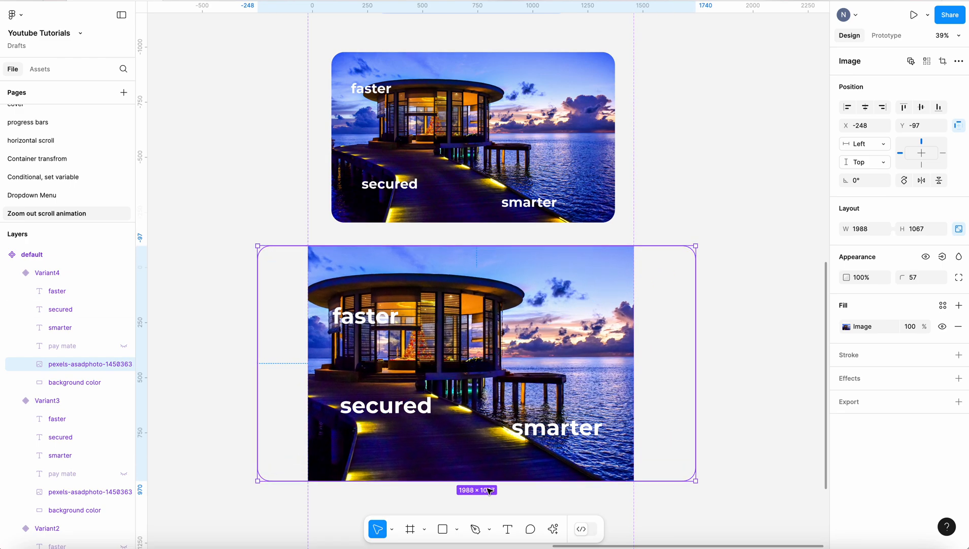
{"action": "left_click_drag", "start_coordinate": [489, 483], "coordinate": [497, 516]}
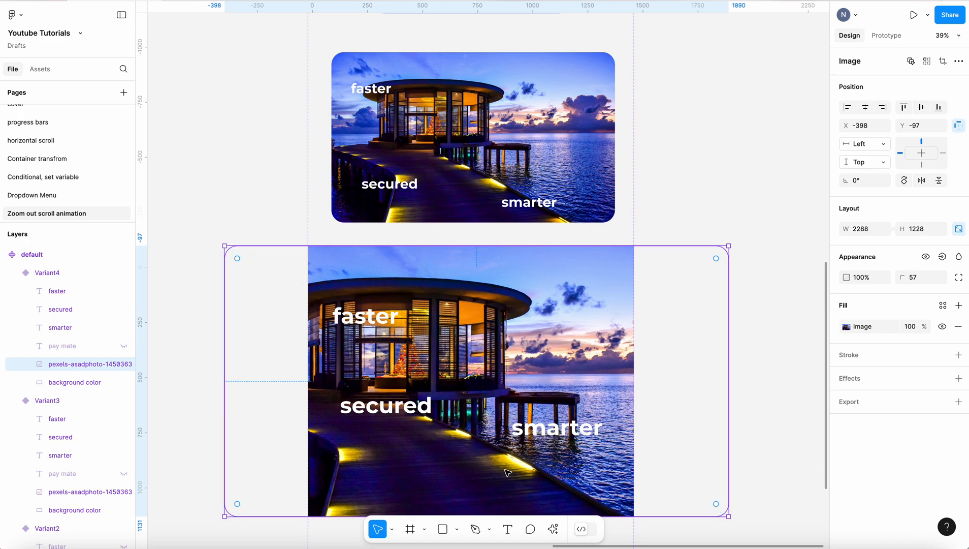
{"action": "left_click_drag", "start_coordinate": [571, 353], "coordinate": [600, 350]}
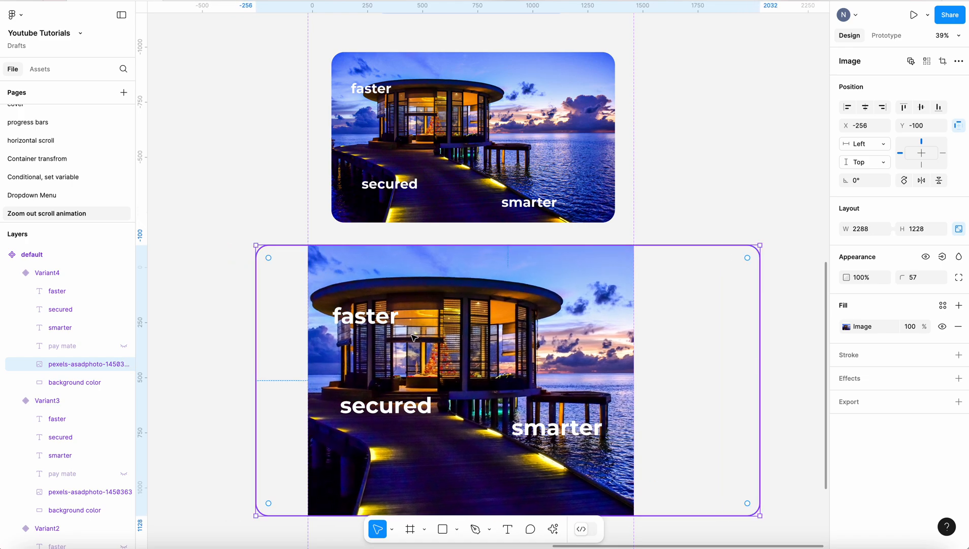
- Add a prototype connection from the Default variant to Variant2
{"action": "left_click", "coordinate": [234, 211]}
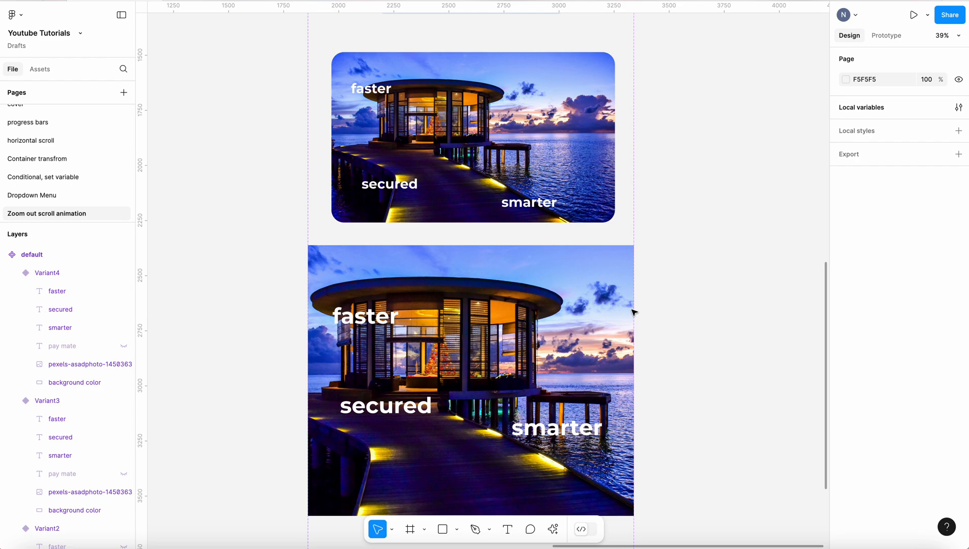
{"action": "scroll", "coordinate": [381, 266], "scroll_direction": "up", "scroll_amount": 2}
{"action": "scroll", "coordinate": [380, 267], "scroll_direction": "up", "scroll_amount": 2}
{"action": "scroll", "coordinate": [365, 273], "scroll_direction": "down", "scroll_amount": 5}
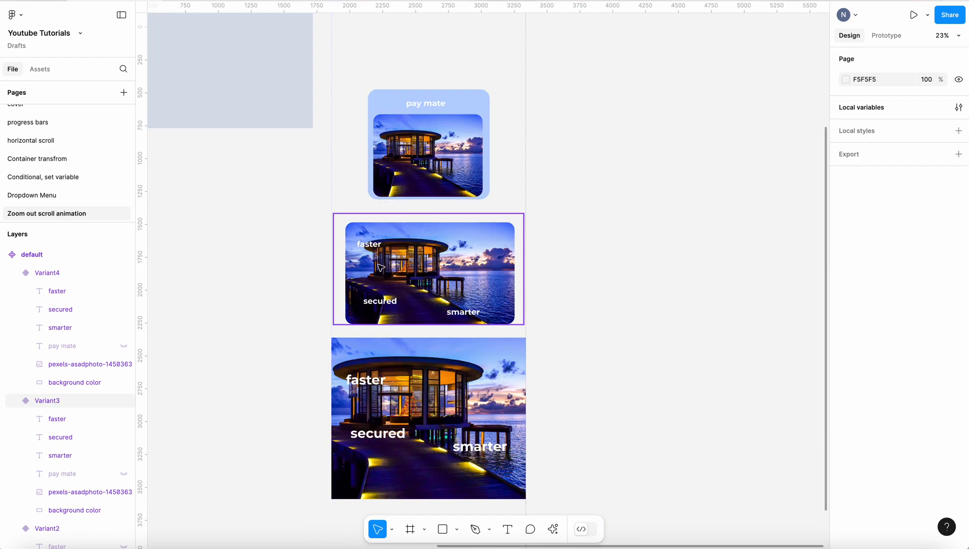
{"action": "scroll", "coordinate": [378, 268], "scroll_direction": "up", "scroll_amount": 5}
{"action": "left_click", "coordinate": [358, 133]}
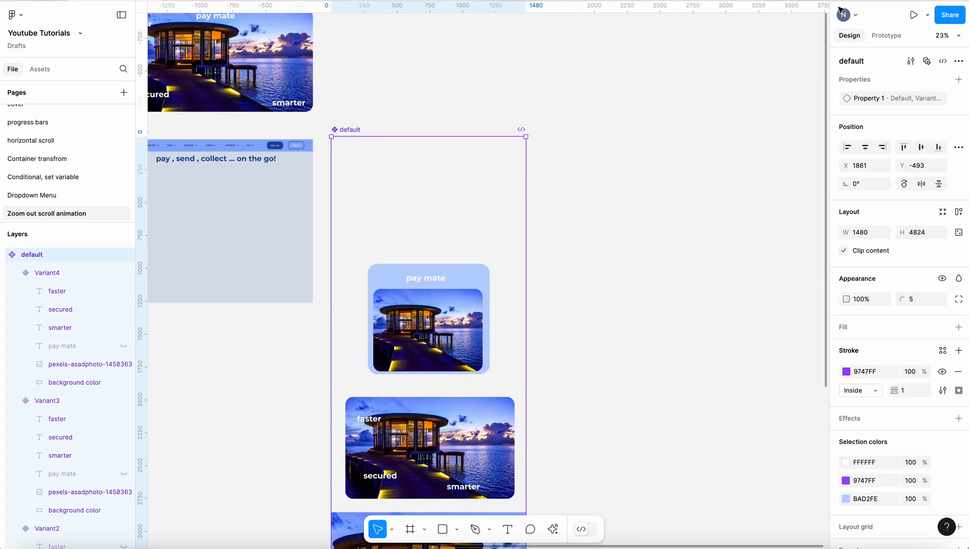
{"action": "left_click", "coordinate": [887, 35]}
{"action": "scroll", "coordinate": [404, 229], "scroll_direction": "up", "scroll_amount": 5}
{"action": "left_click", "coordinate": [418, 225]}
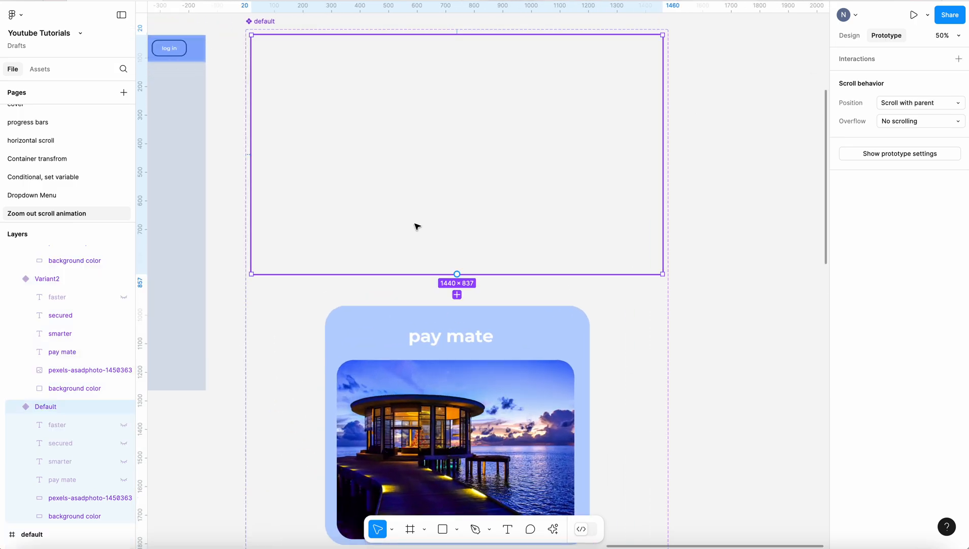
{"action": "left_click_drag", "start_coordinate": [456, 275], "coordinate": [456, 330]}
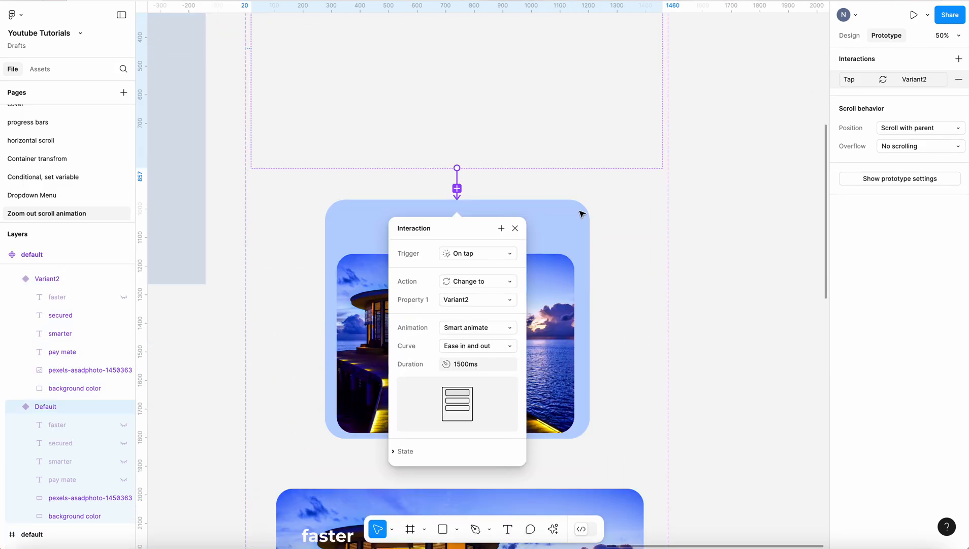
- Set the Default-to-Variant2 interaction to trigger After delay at 10 ms with a 500 ms animation duration
{"action": "left_click", "coordinate": [481, 253]}
{"action": "left_click", "coordinate": [472, 396]}
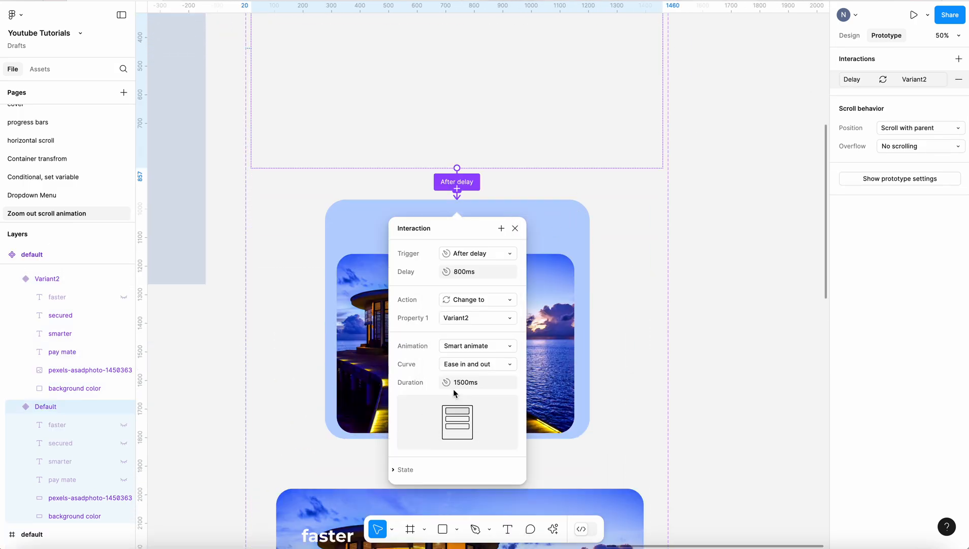
{"action": "type", "text": "10"}
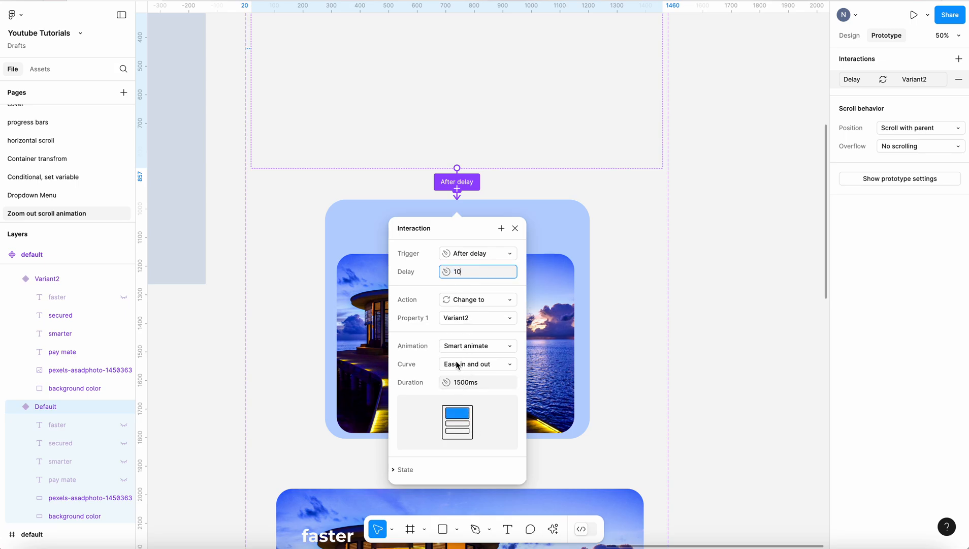
{"action": "left_click", "coordinate": [459, 383]}
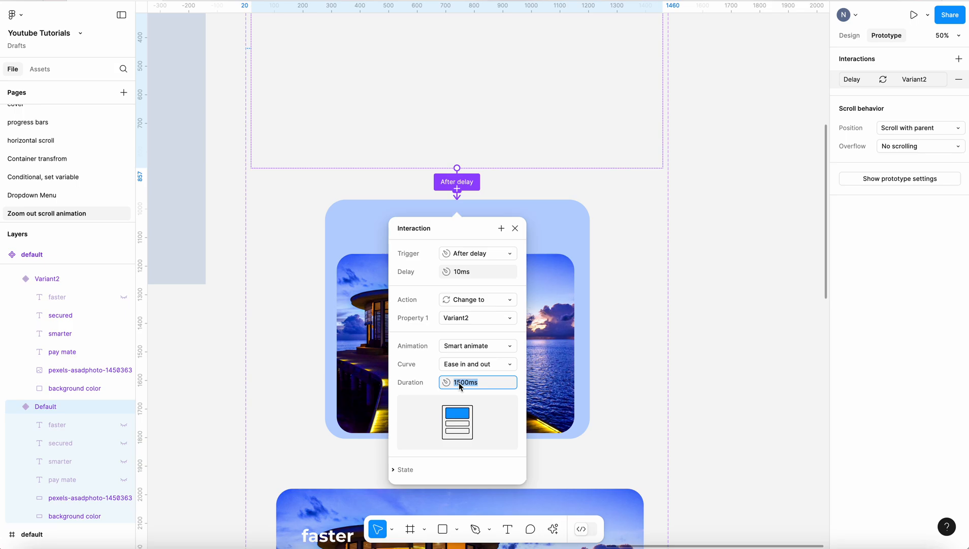
{"action": "type", "text": "500"}
{"action": "key", "text": "Return"}
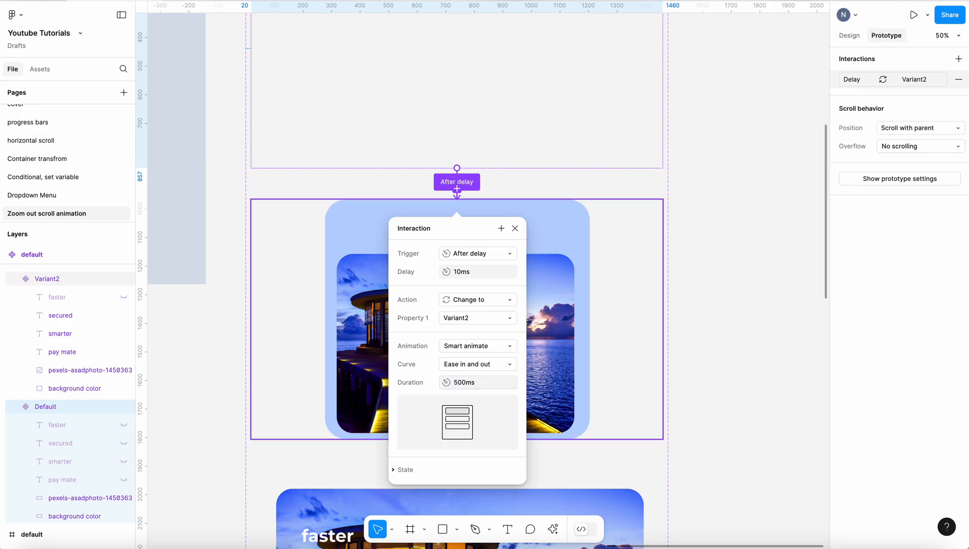
{"action": "left_click", "coordinate": [687, 307]}
- Add a prototype connection from Variant2 to Variant3
{"action": "scroll", "coordinate": [688, 307], "scroll_direction": "down", "scroll_amount": 3}
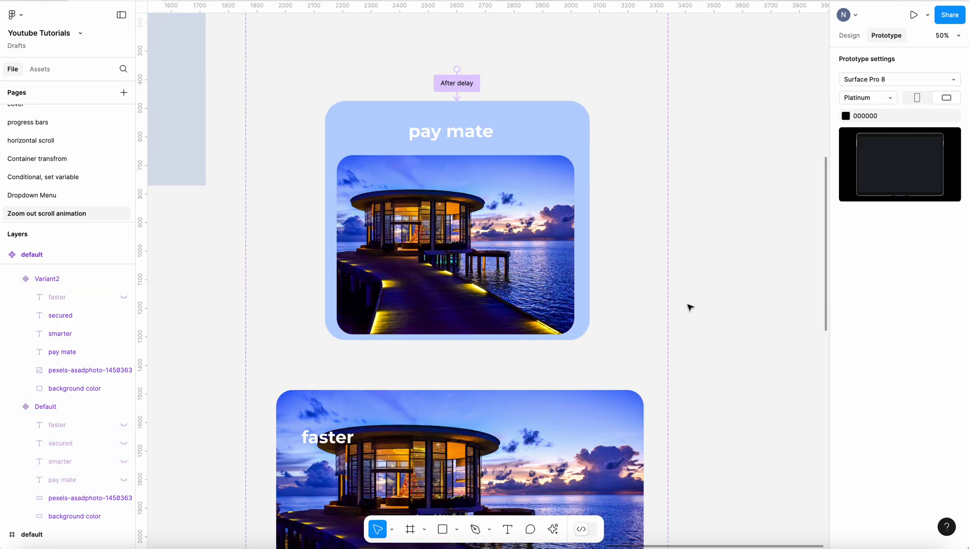
{"action": "left_click", "coordinate": [457, 341]}
{"action": "left_click_drag", "start_coordinate": [457, 341], "coordinate": [461, 403]}
{"action": "scroll", "coordinate": [502, 313], "scroll_direction": "down", "scroll_amount": 3}
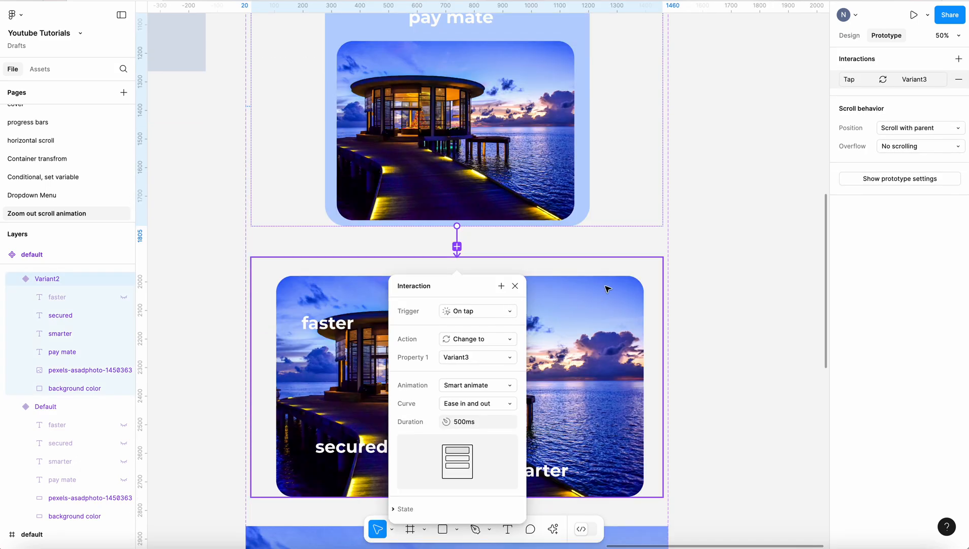
- Set the Variant2-to-Variant3 interaction to trigger on Mouse enter with a 2500 ms delay and a 1500 ms duration
{"action": "left_click", "coordinate": [509, 311]}
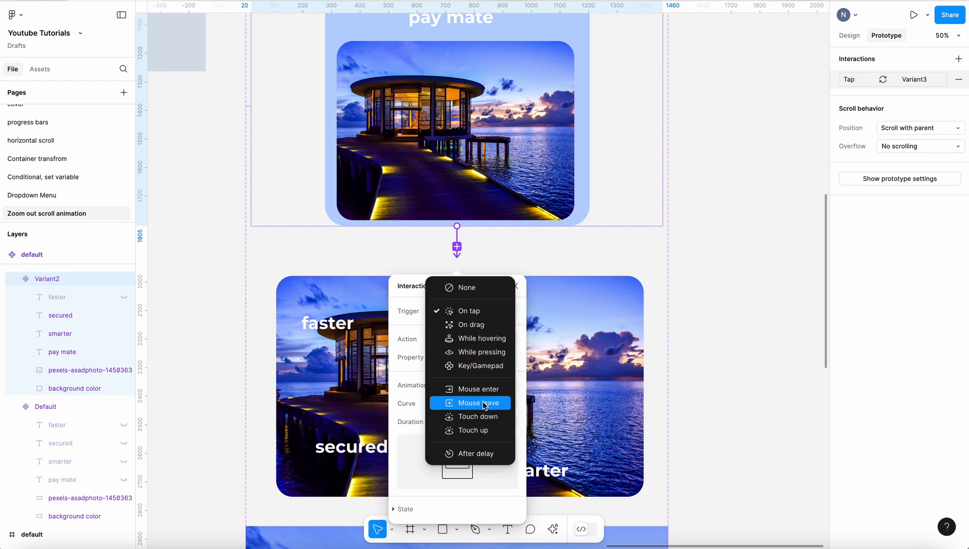
{"action": "left_click", "coordinate": [488, 389]}
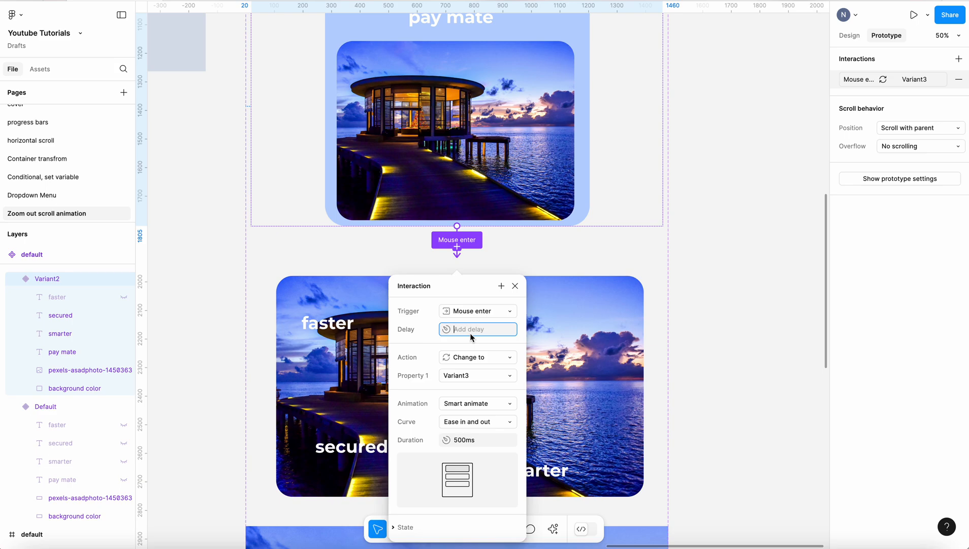
{"action": "type", "text": "2500"}
{"action": "left_click", "coordinate": [457, 439]}
{"action": "left_click", "coordinate": [455, 440]}
{"action": "type", "text": "1"}
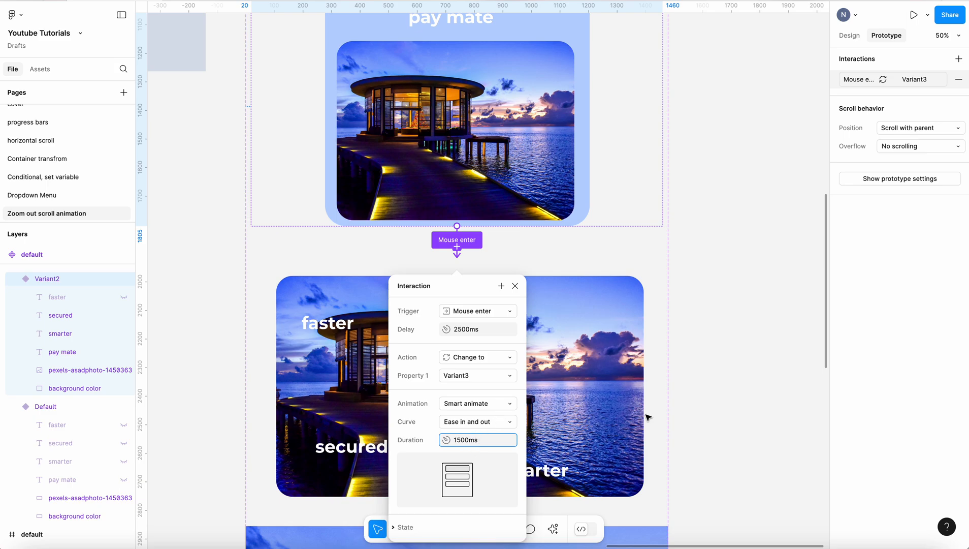
{"action": "left_click", "coordinate": [693, 402]}
- Connect Variant3 to Variant4 with a Change to action and the Smart animate animation
{"action": "scroll", "coordinate": [696, 395], "scroll_direction": "down", "scroll_amount": 3}
{"action": "left_click", "coordinate": [458, 378]}
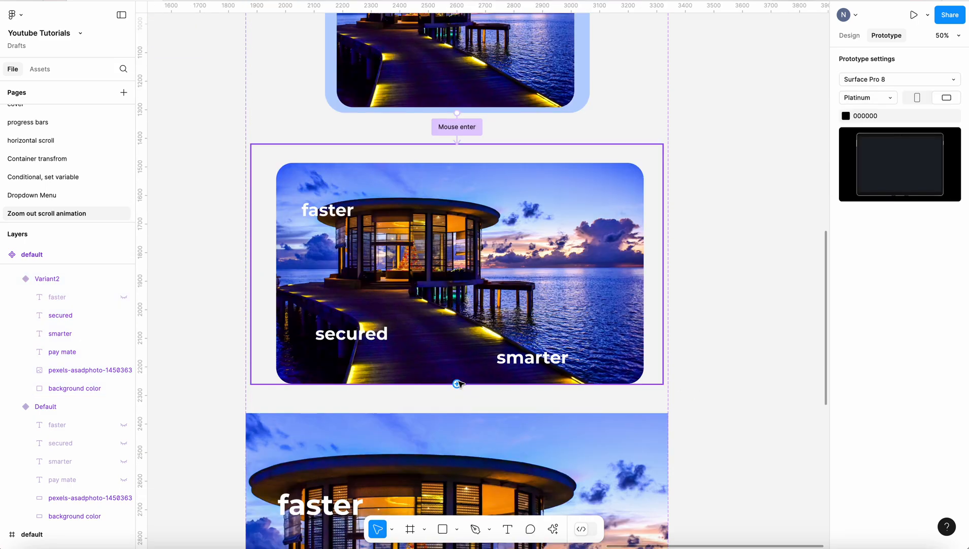
{"action": "left_click_drag", "start_coordinate": [457, 384], "coordinate": [505, 411]}
{"action": "scroll", "coordinate": [554, 342], "scroll_direction": "down", "scroll_amount": 5}
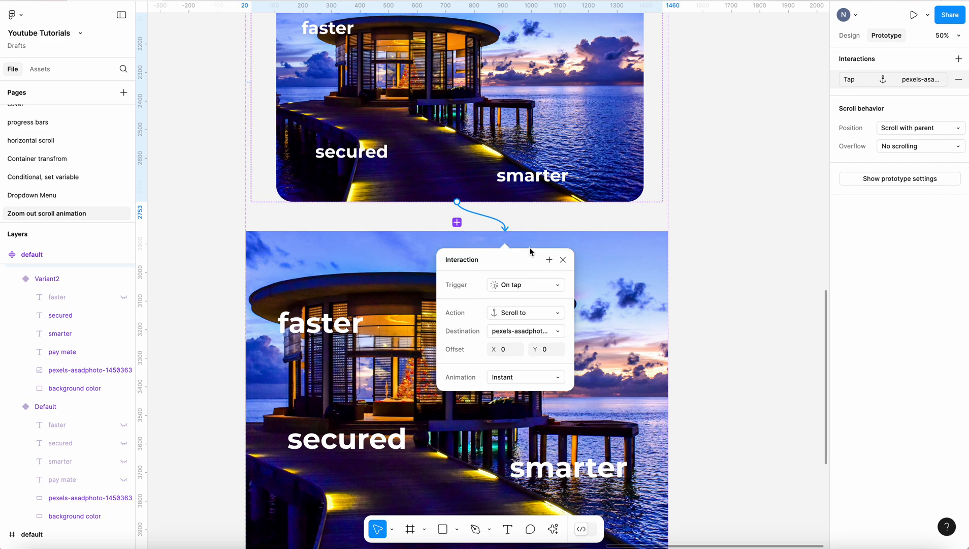
{"action": "left_click", "coordinate": [549, 310]}
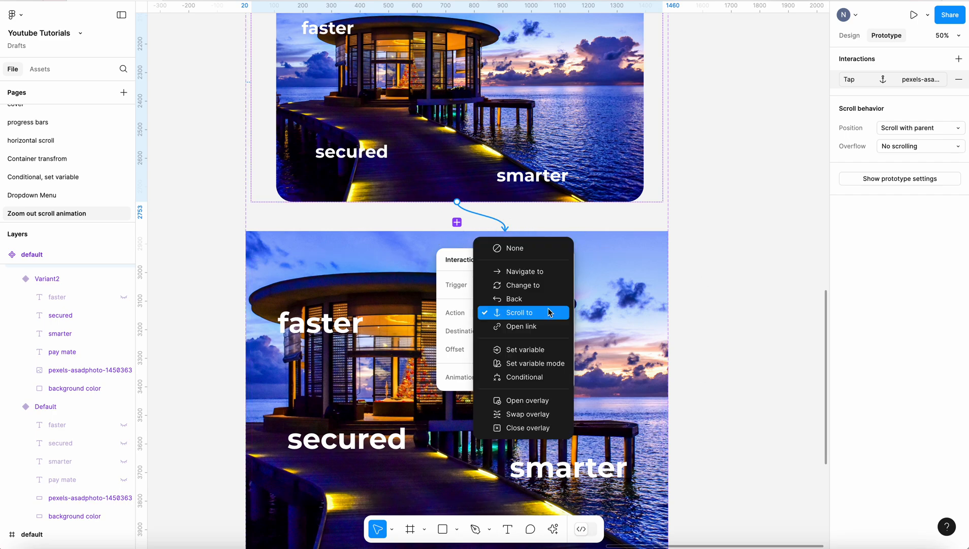
{"action": "left_click", "coordinate": [547, 284]}
{"action": "left_click", "coordinate": [540, 330]}
{"action": "left_click", "coordinate": [539, 346]}
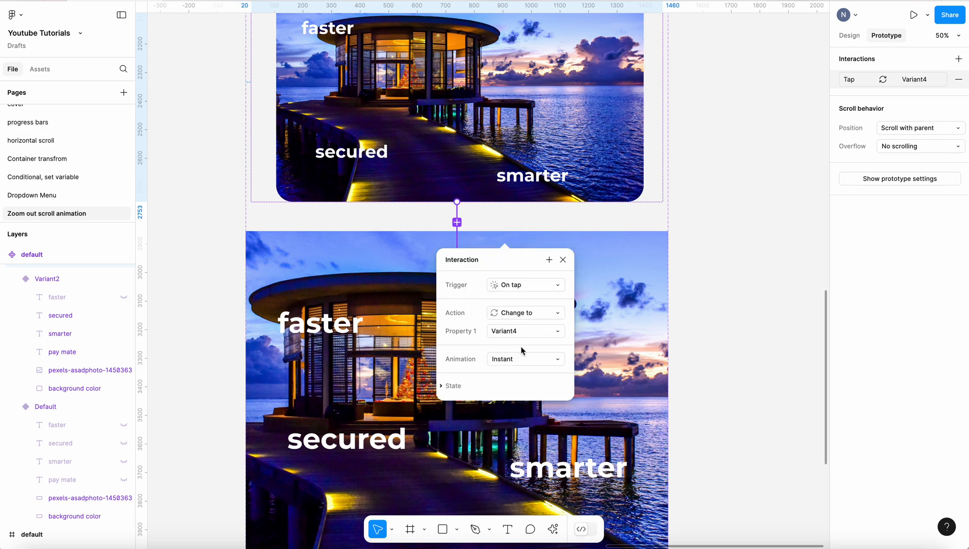
{"action": "left_click", "coordinate": [535, 359]}
{"action": "left_click", "coordinate": [542, 386]}
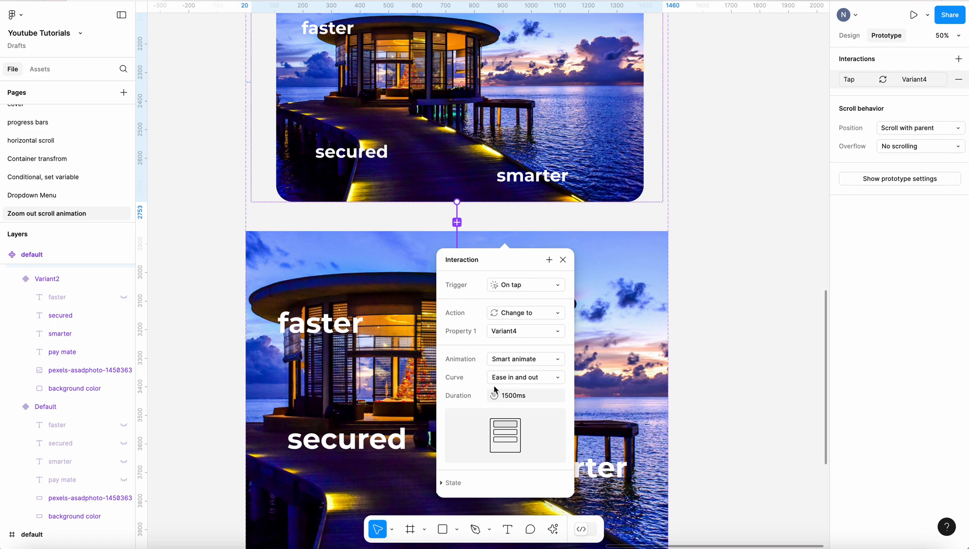
- Set the Variant3-to-Variant4 interaction to trigger on Mouse enter with a 2500 ms delay
{"action": "left_click", "coordinate": [525, 284]}
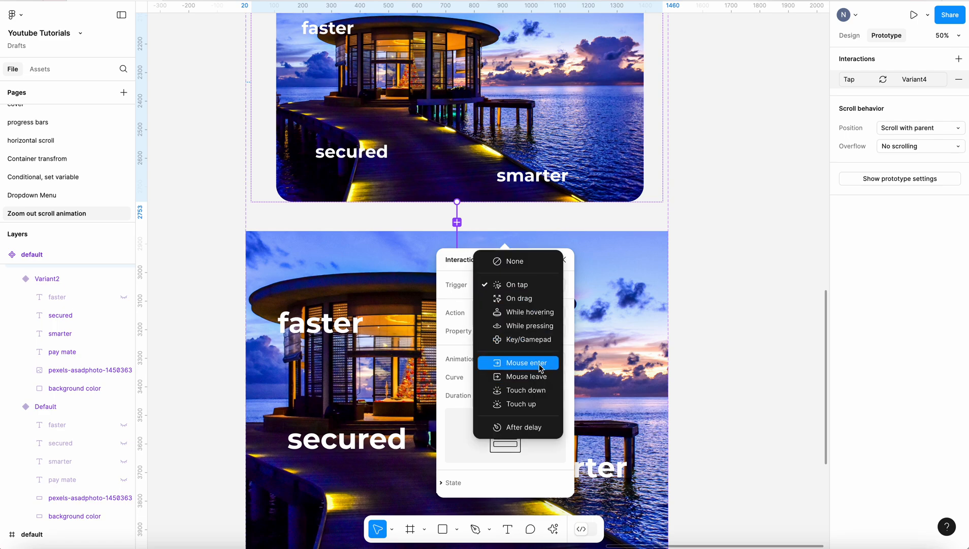
{"action": "left_click", "coordinate": [541, 362]}
{"action": "left_click", "coordinate": [537, 304]}
{"action": "type", "text": "2500"}
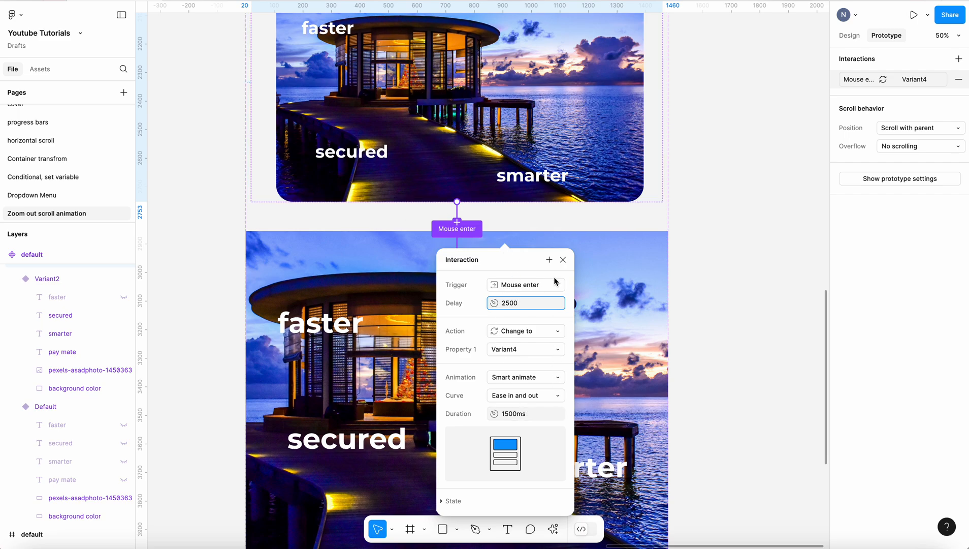
{"action": "left_click", "coordinate": [701, 389]}
- Connect Variant4 back to the Default variant with a Mouse leave trigger
{"action": "scroll", "coordinate": [487, 377], "scroll_direction": "up", "scroll_amount": 5}
{"action": "scroll", "coordinate": [496, 374], "scroll_direction": "down", "scroll_amount": 6}
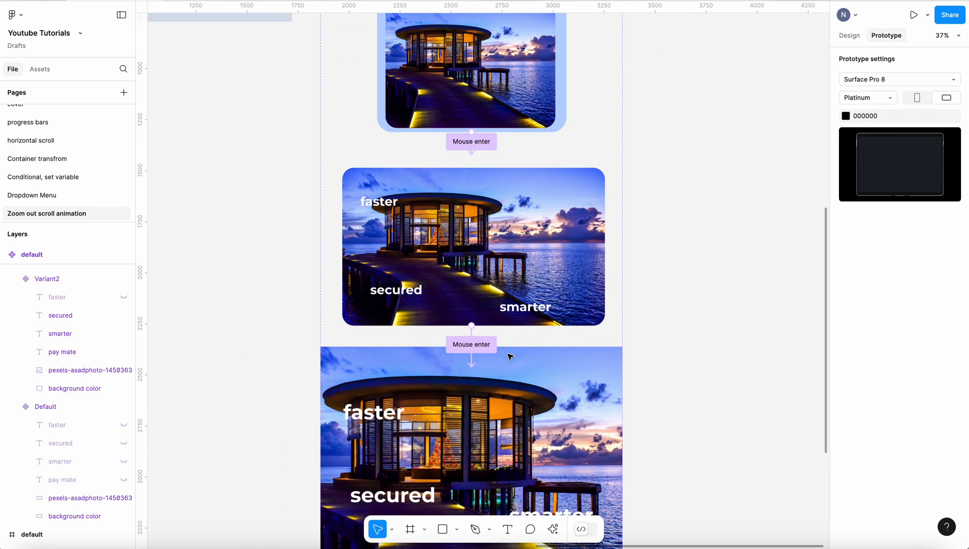
{"action": "left_click_drag", "start_coordinate": [489, 440], "coordinate": [544, 87]}
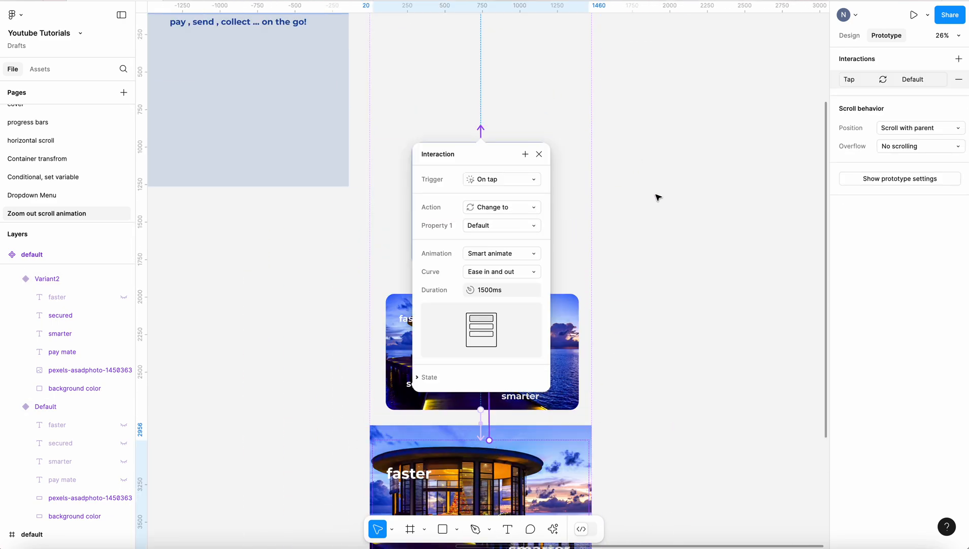
{"action": "left_click", "coordinate": [519, 185]}
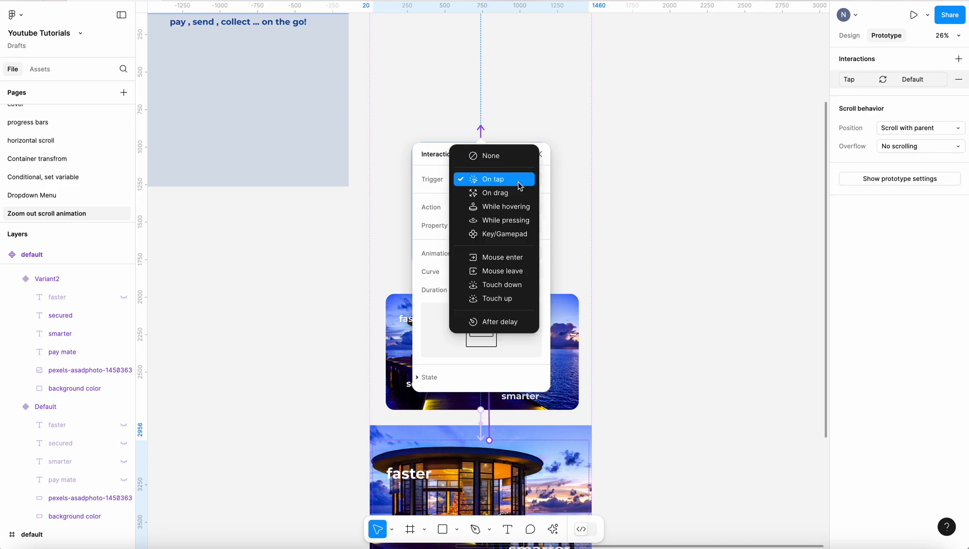
{"action": "left_click", "coordinate": [524, 273]}
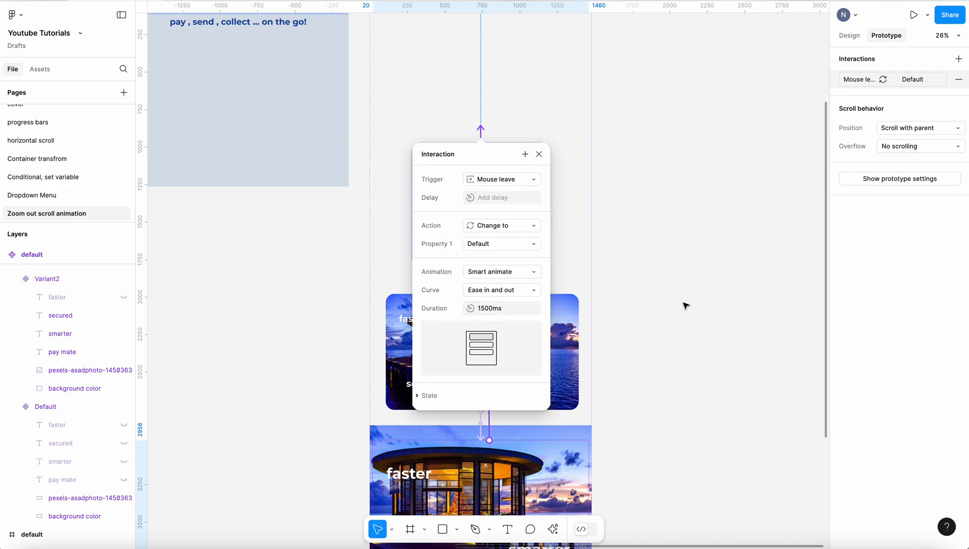
{"action": "left_click", "coordinate": [709, 256]}
- Place an instance of the banner's Default variant in the Desktop frame below the heading at X 0, about Y 267
{"action": "scroll", "coordinate": [643, 282], "scroll_direction": "up", "scroll_amount": 5}
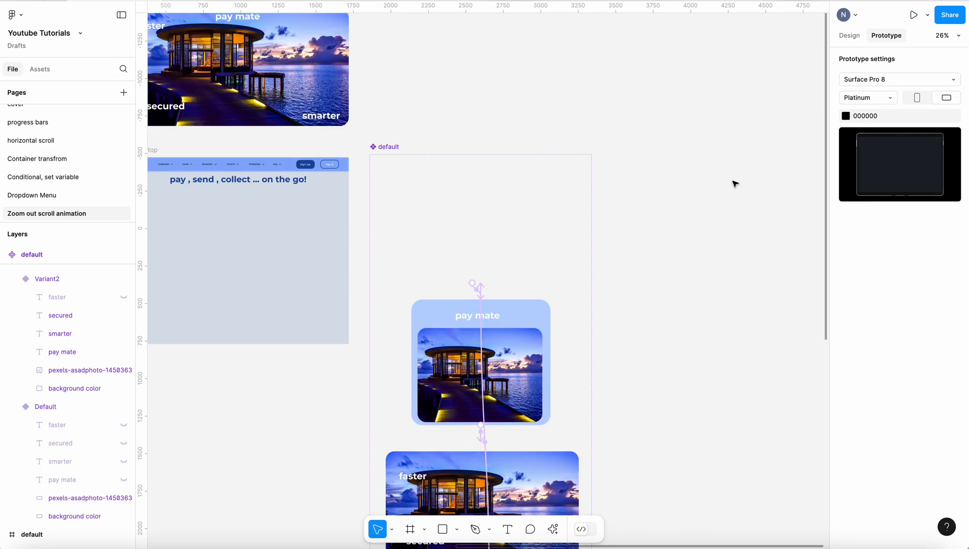
{"action": "left_click", "coordinate": [849, 37]}
{"action": "scroll", "coordinate": [548, 114], "scroll_direction": "down", "scroll_amount": 3}
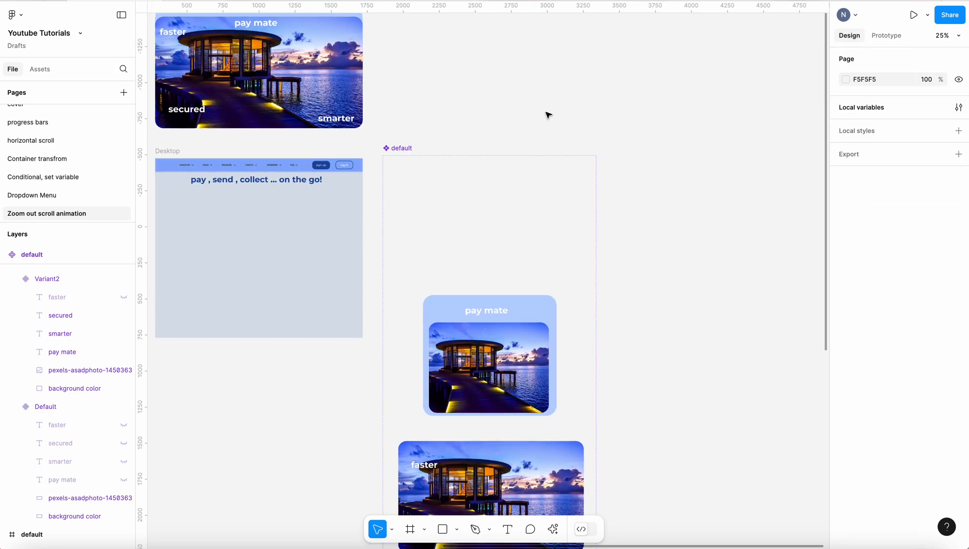
{"action": "scroll", "coordinate": [291, 76], "scroll_direction": "up", "scroll_amount": 3}
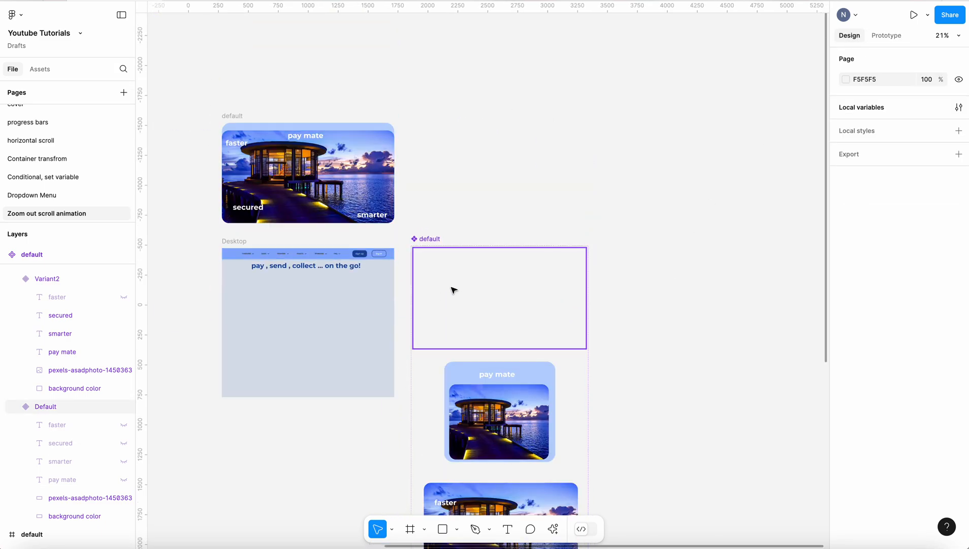
{"action": "left_click_drag", "start_coordinate": [451, 290], "coordinate": [264, 319]}
{"action": "scroll", "coordinate": [218, 314], "scroll_direction": "up", "scroll_amount": 5}
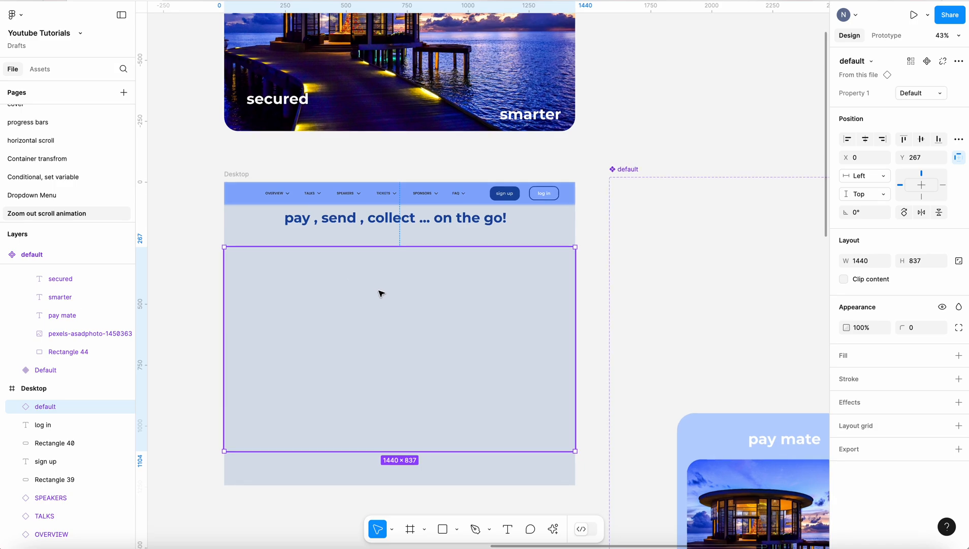
- Nudge the banner instance in the Desktop frame up to Y 249
{"action": "key", "text": "Up"}
{"action": "key", "text": "Up"}
{"action": "key", "text": "Up"}
{"action": "key", "text": "Up"}
{"action": "key", "text": "Up"}
{"action": "key", "text": "Up"}
{"action": "key", "text": "Up"}
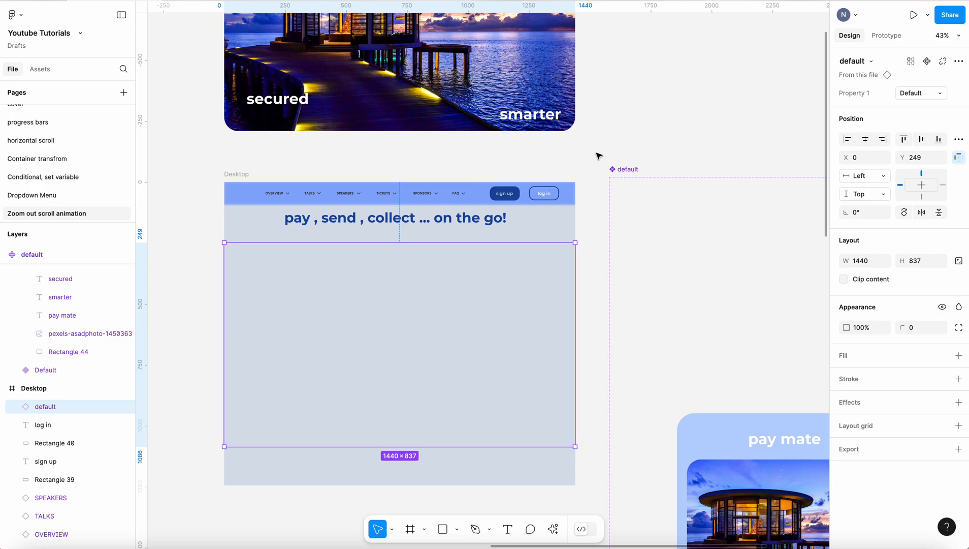
{"action": "left_click", "coordinate": [396, 164]}
- Review the device presets available in the prototype settings, keeping Surface Pro 8
{"action": "left_click", "coordinate": [237, 173]}
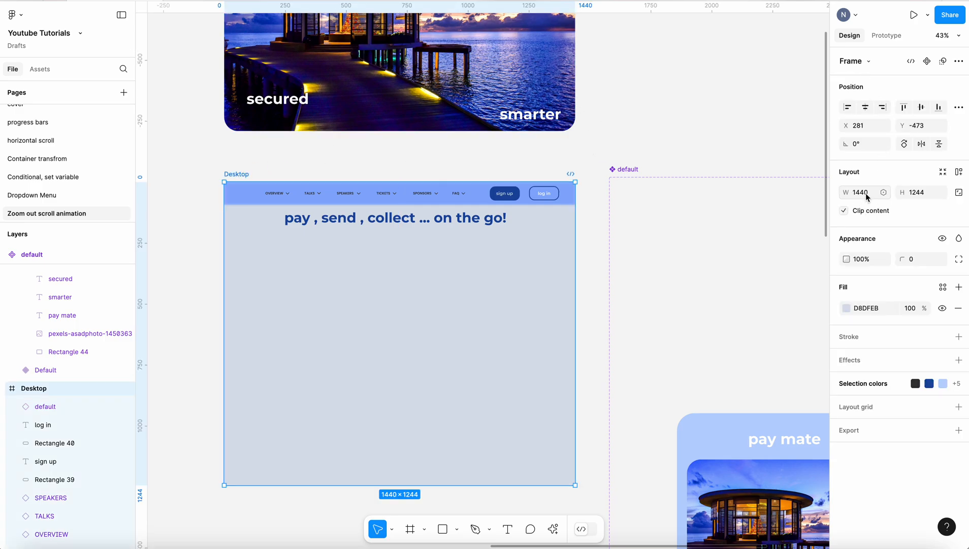
{"action": "left_click", "coordinate": [887, 34]}
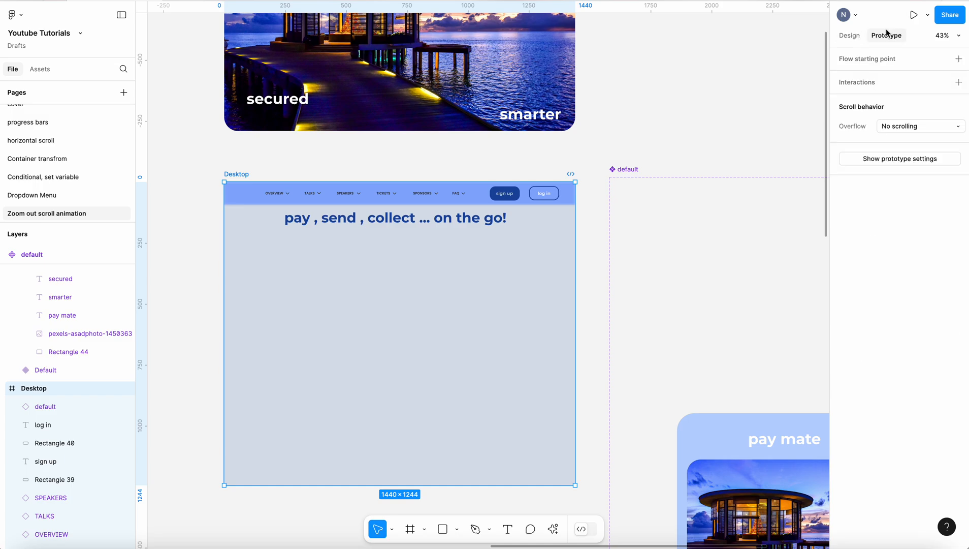
{"action": "left_click", "coordinate": [919, 161]}
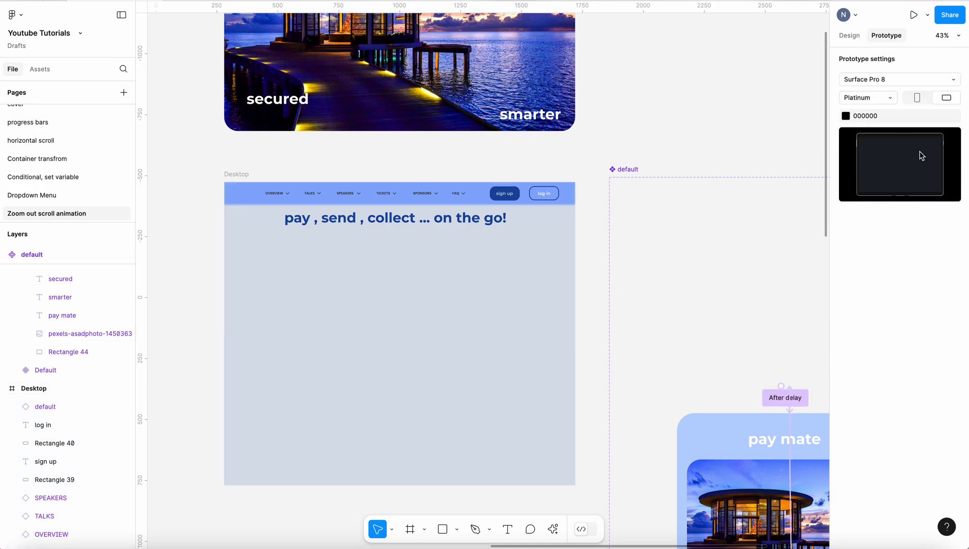
{"action": "left_click", "coordinate": [889, 74]}
{"action": "scroll", "coordinate": [883, 76], "scroll_direction": "up", "scroll_amount": 1}
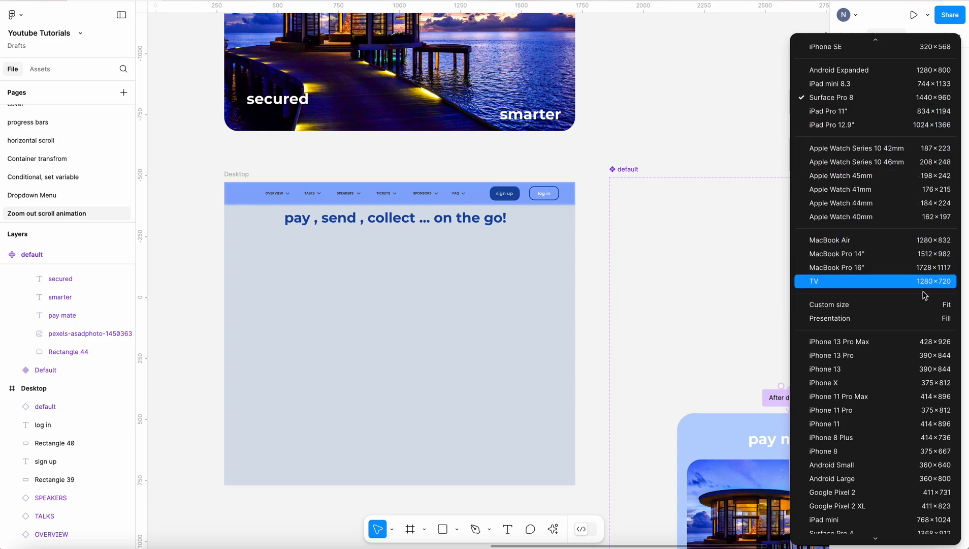
{"action": "left_click", "coordinate": [716, 121]}
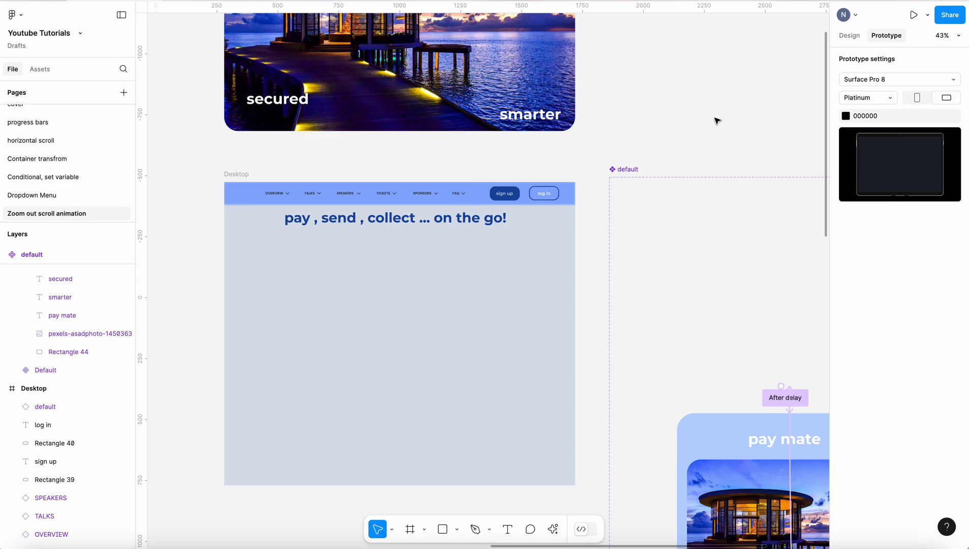
- Preview the Desktop frame's prototype and scroll down the page and back up to test the banner's zoom animation
{"action": "left_click", "coordinate": [239, 173]}
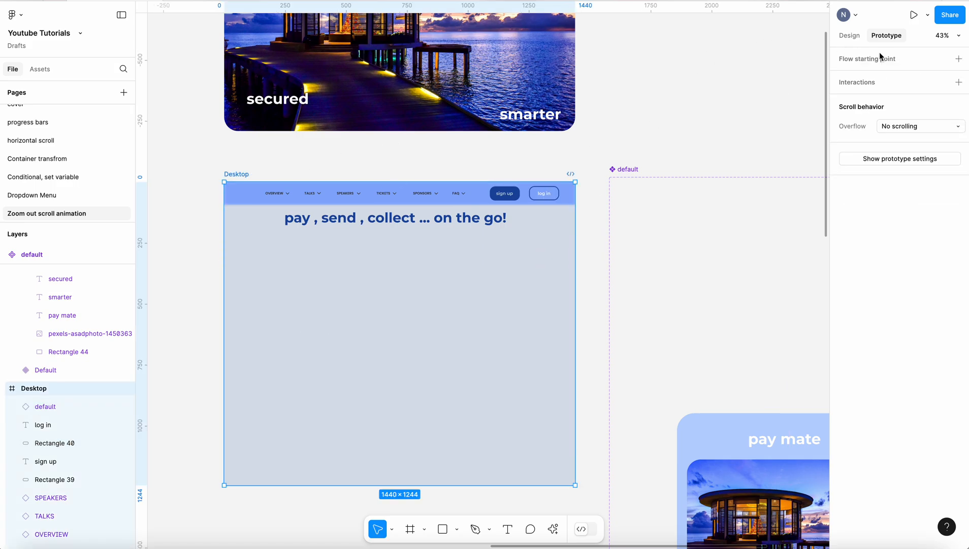
{"action": "left_click", "coordinate": [910, 17]}
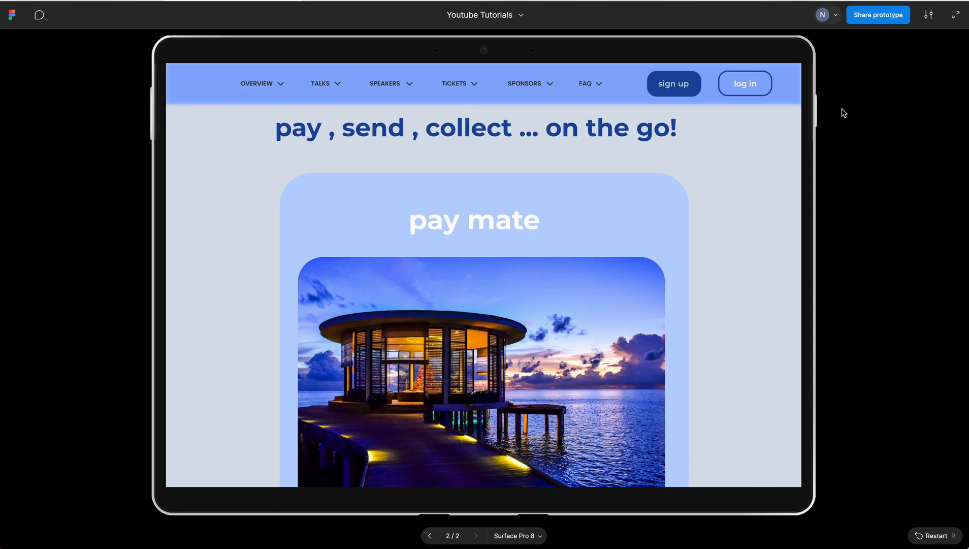
{"action": "scroll", "coordinate": [759, 182], "scroll_direction": "down", "scroll_amount": 1}
{"action": "scroll", "coordinate": [734, 200], "scroll_direction": "down", "scroll_amount": 3}
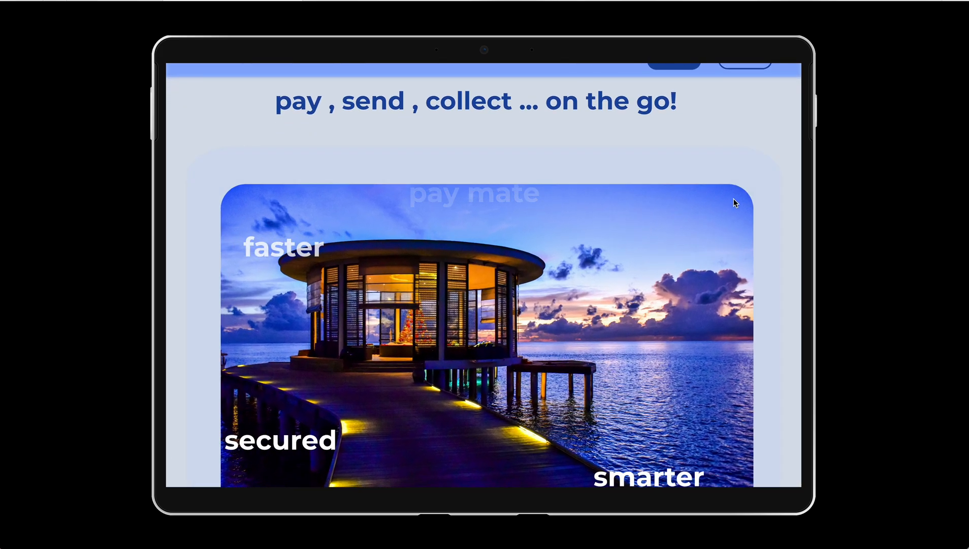
{"action": "scroll", "coordinate": [733, 199], "scroll_direction": "down", "scroll_amount": 1}
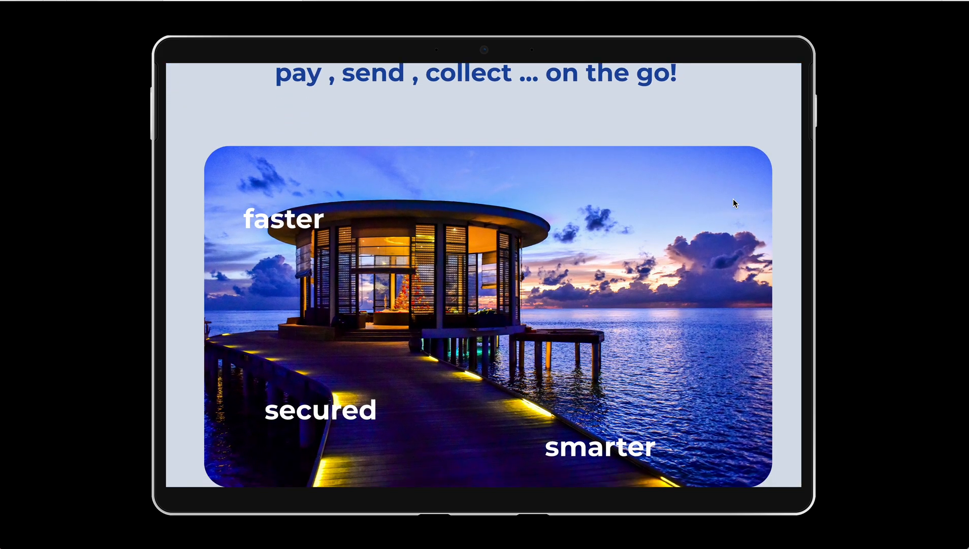
{"action": "scroll", "coordinate": [733, 199], "scroll_direction": "down", "scroll_amount": 3}
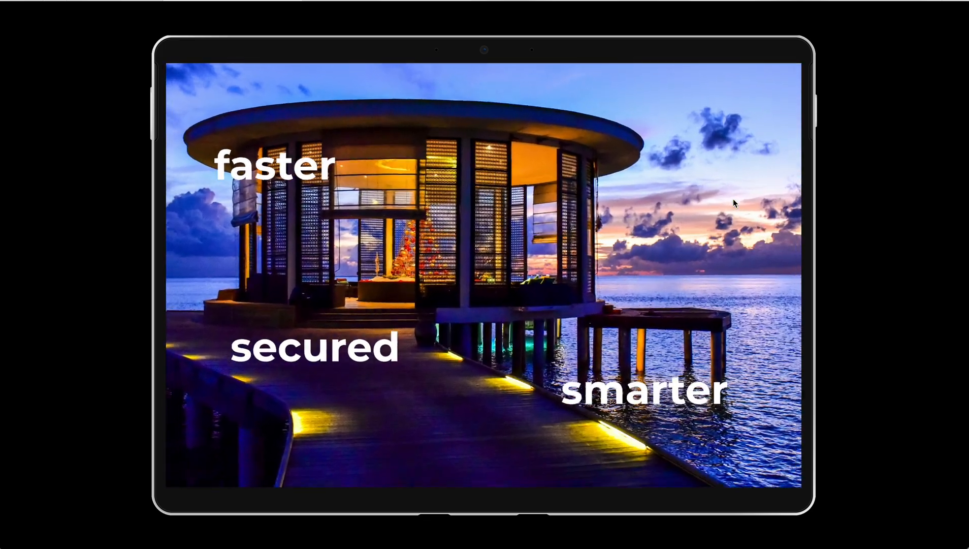
{"action": "scroll", "coordinate": [733, 198], "scroll_direction": "down", "scroll_amount": 2}
{"action": "scroll", "coordinate": [751, 237], "scroll_direction": "up", "scroll_amount": 1}
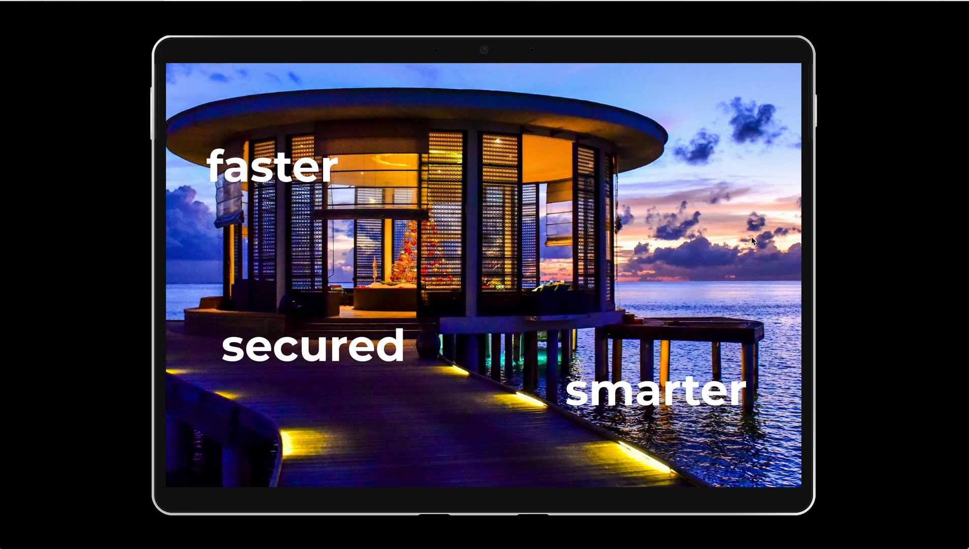
{"action": "scroll", "coordinate": [751, 237], "scroll_direction": "up", "scroll_amount": 3}
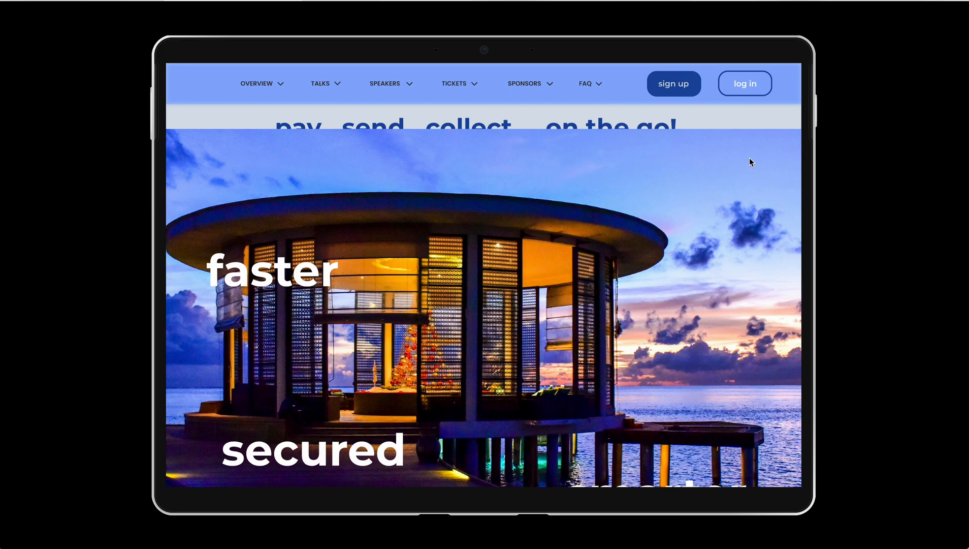